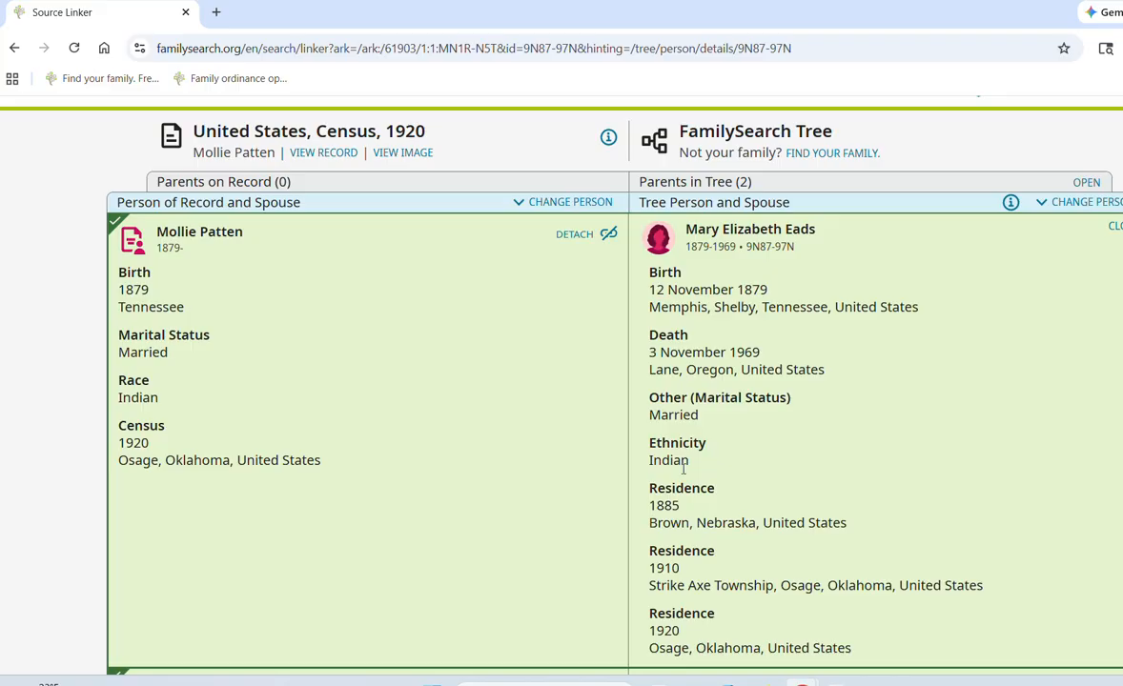
Step: Collapse the expanded details of the focus couple in the source linker, leaving the focus person unchanged
left_click(1090, 203)
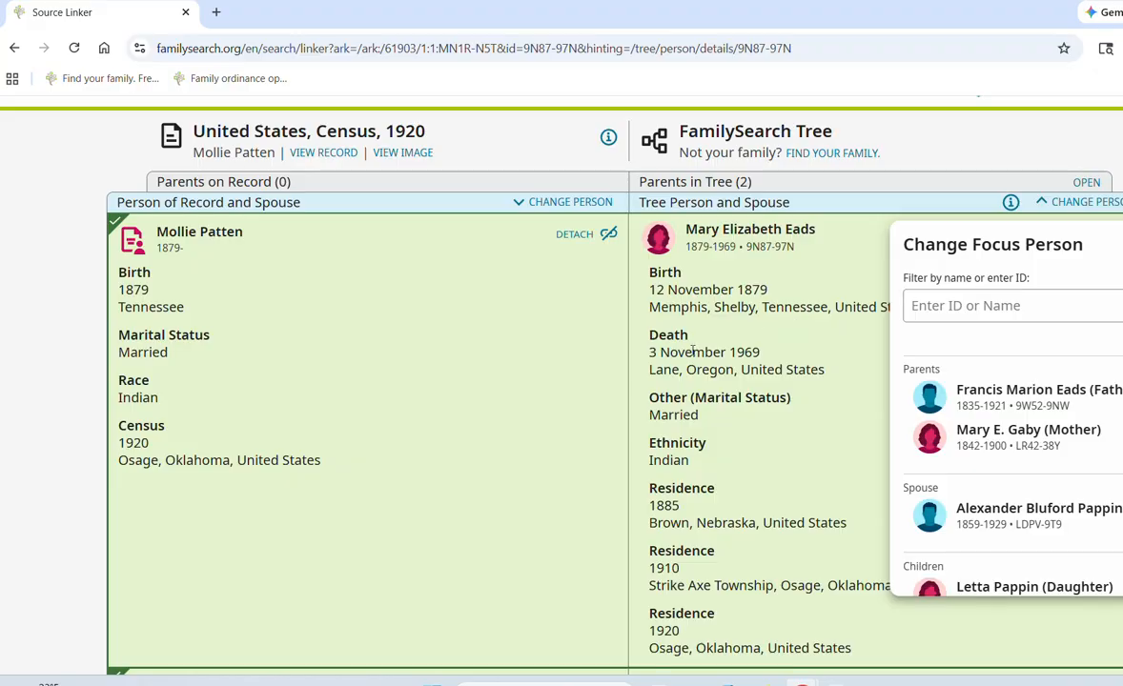
left_click(520, 359)
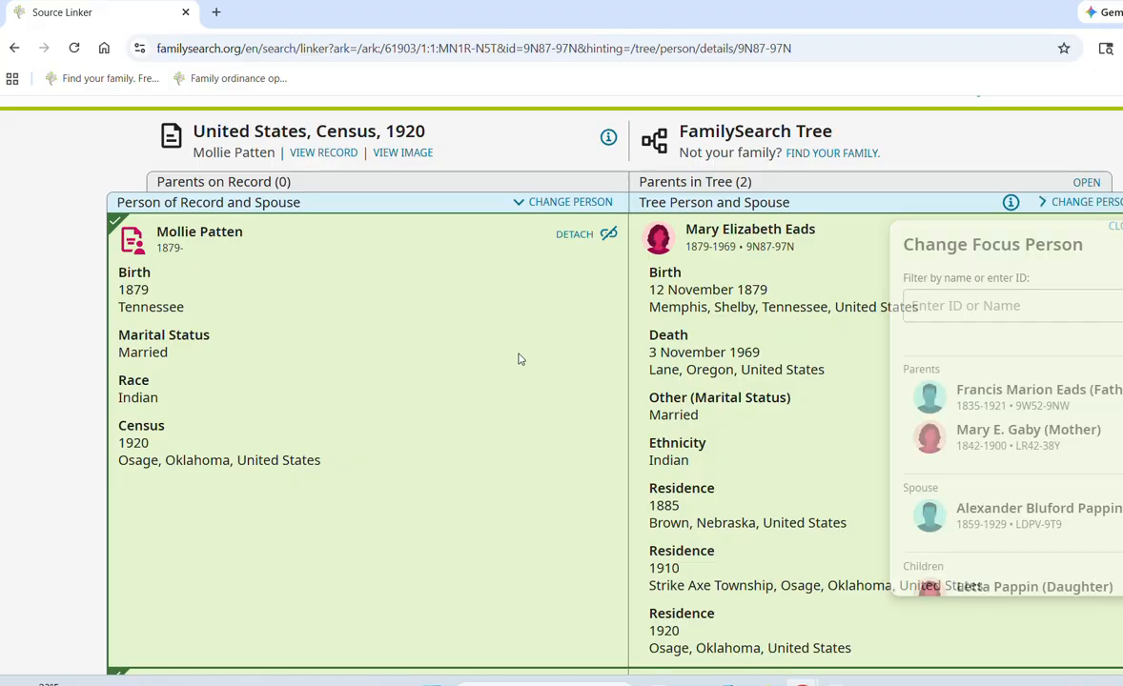
left_click(1114, 228)
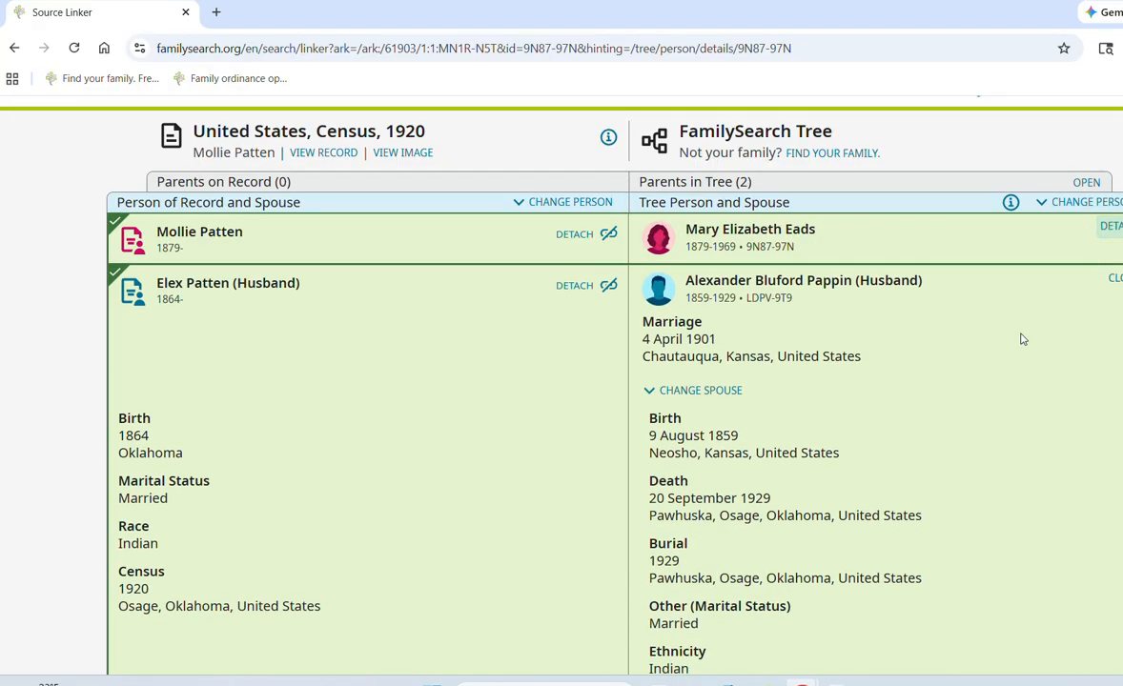
left_click(1114, 278)
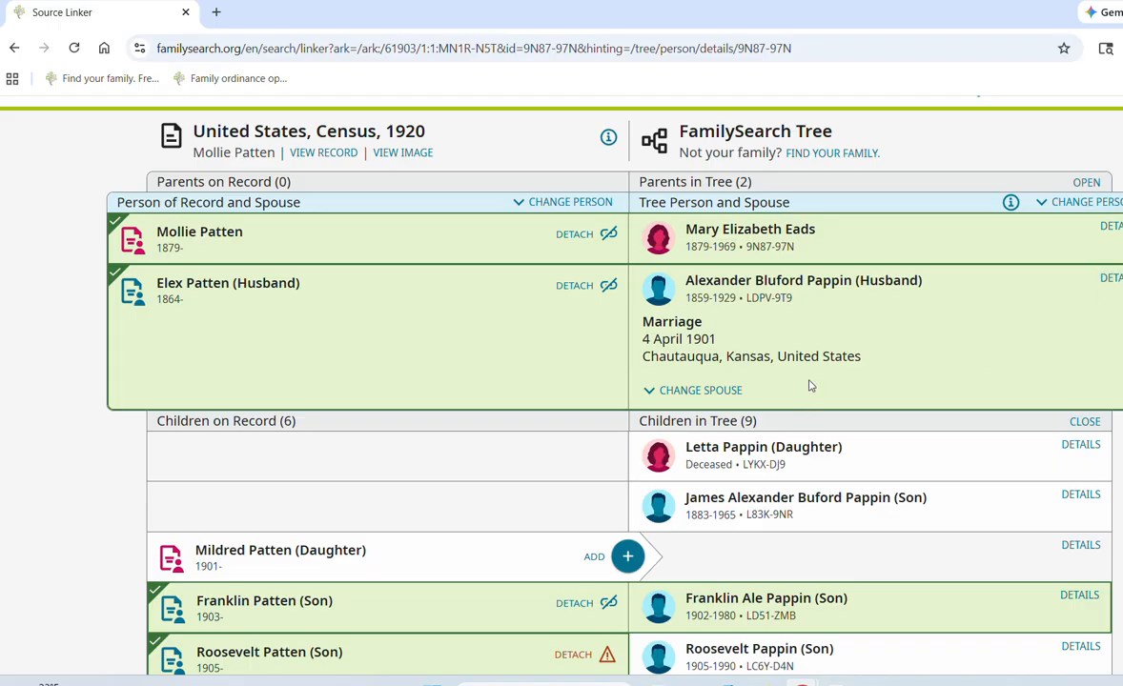
Step: Compare the children on the 1920 census record with the children in the tree, including the unattached daughter and the son's source conflict
scroll(826, 315, "down", 3)
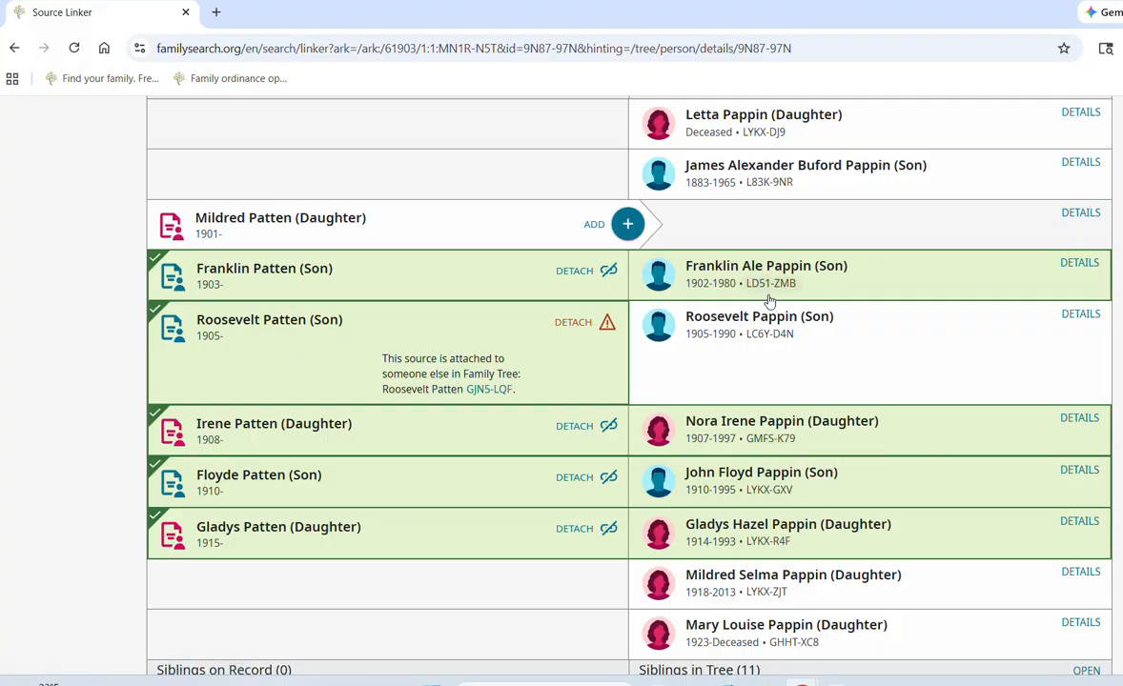
scroll(863, 458, "down", 1)
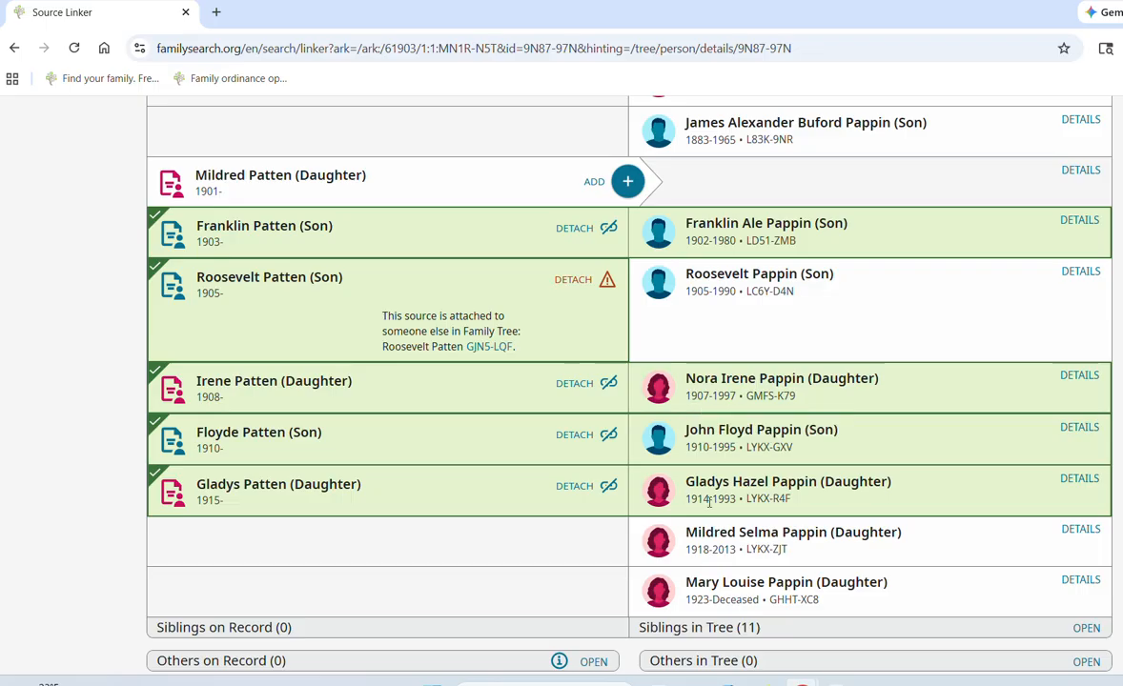
scroll(353, 448, "down", 1)
scroll(353, 443, "up", 3)
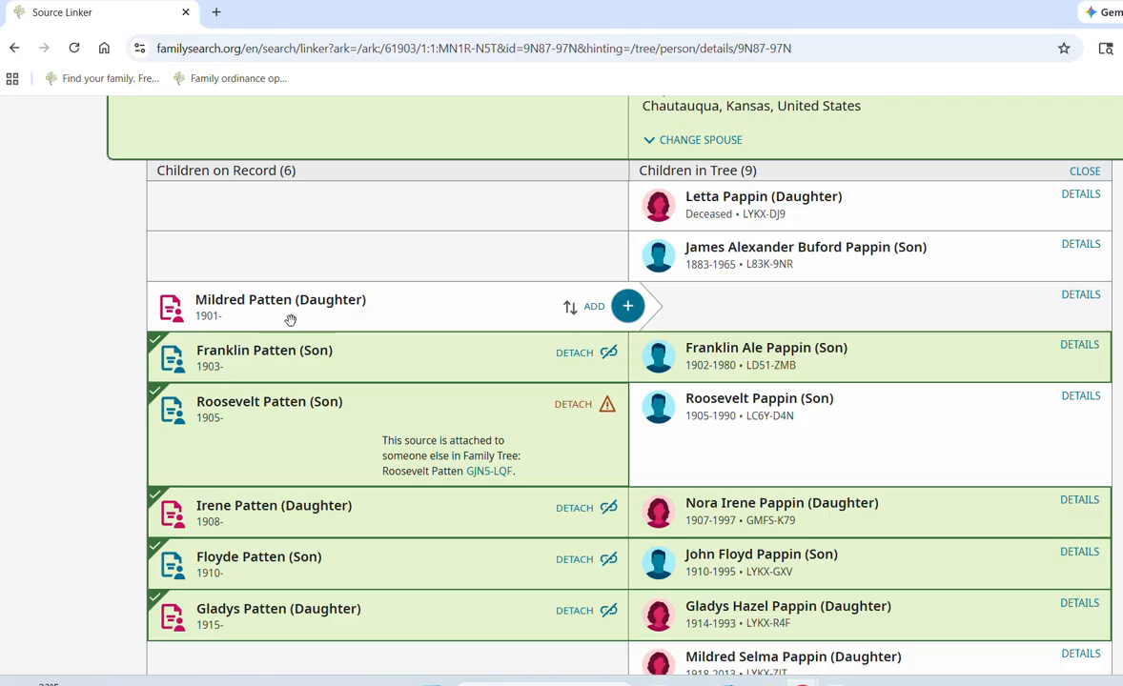
scroll(549, 414, "down", 2)
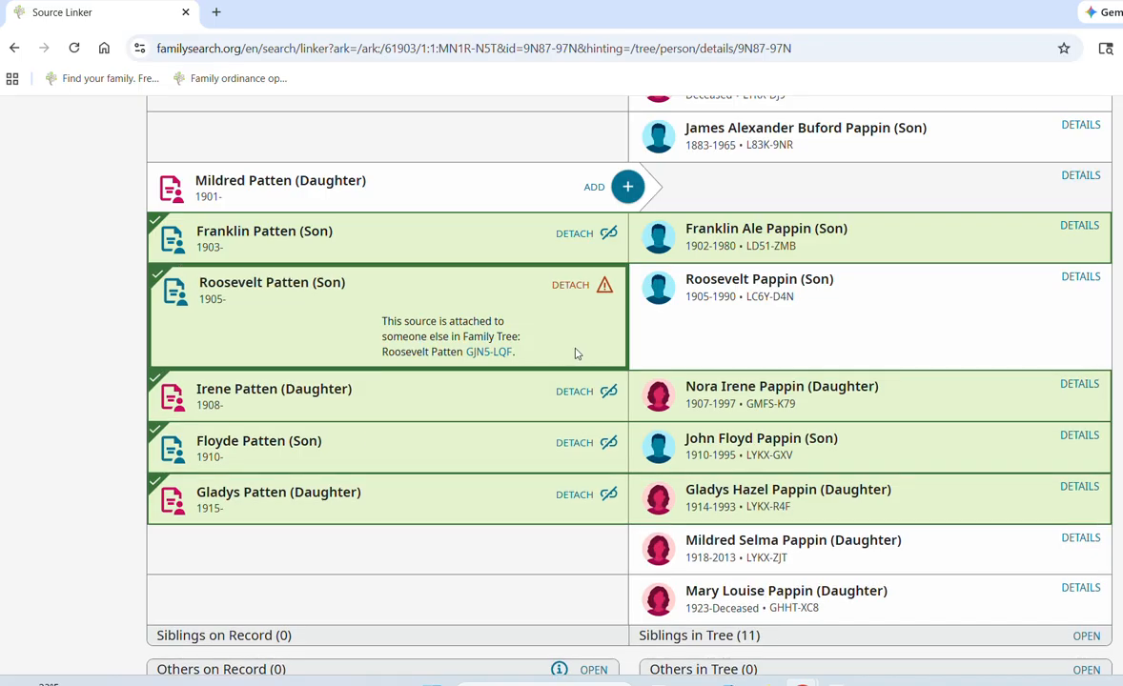
scroll(630, 381, "up", 3)
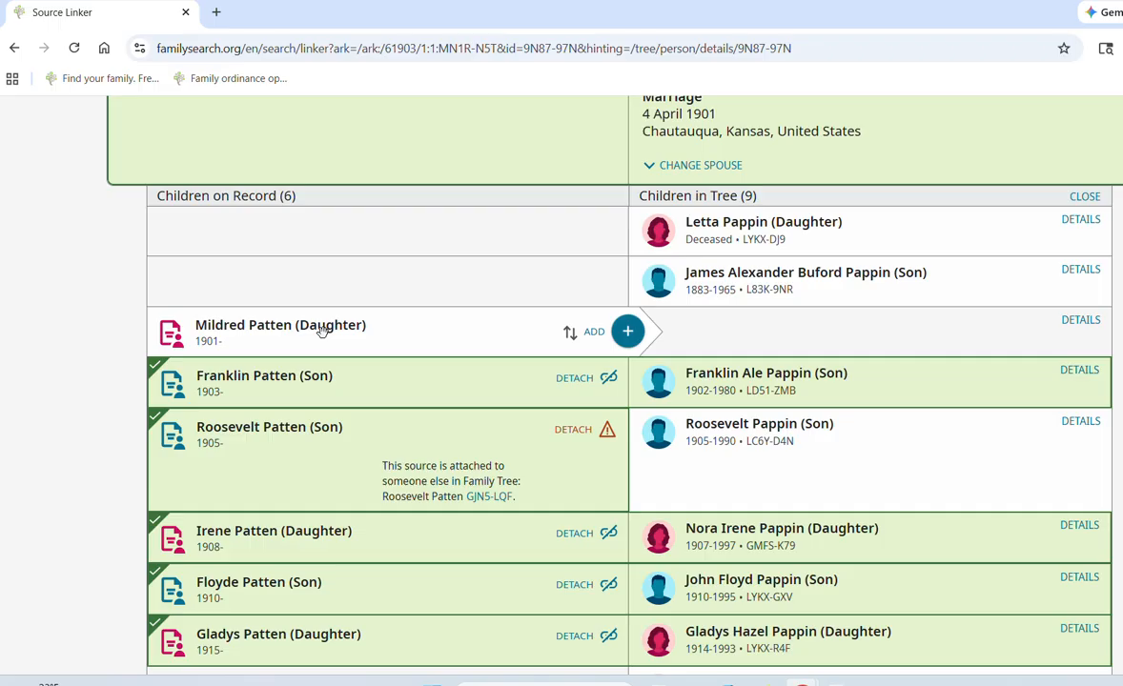
scroll(314, 439, "up", 5)
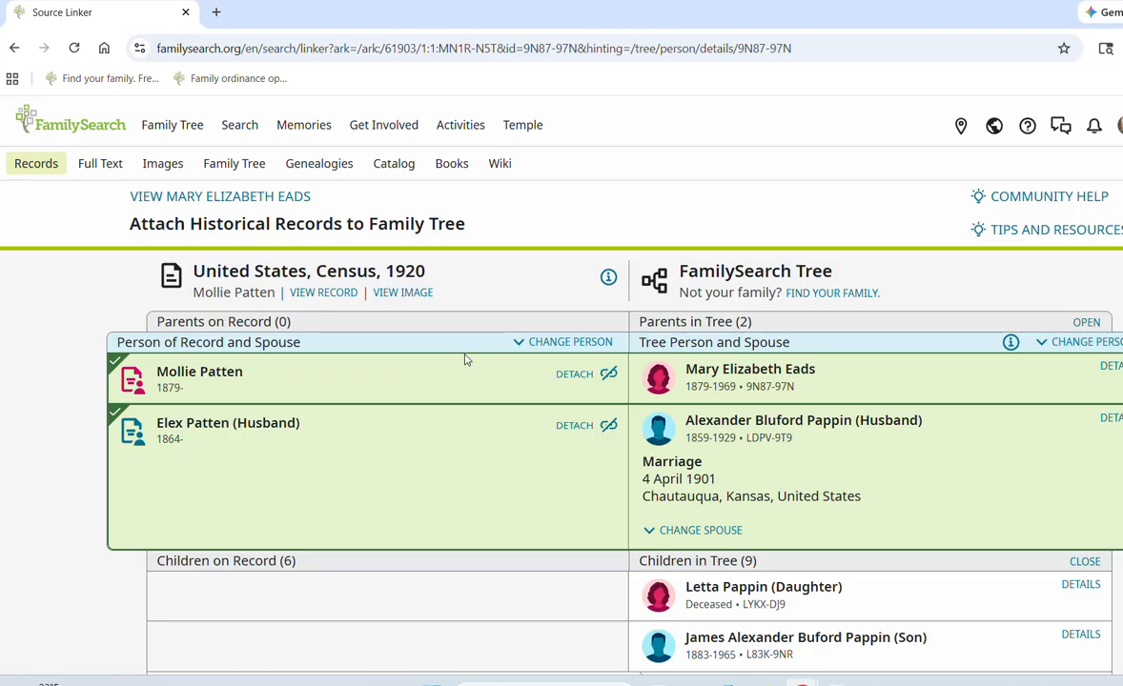
scroll(466, 359, "down", 5)
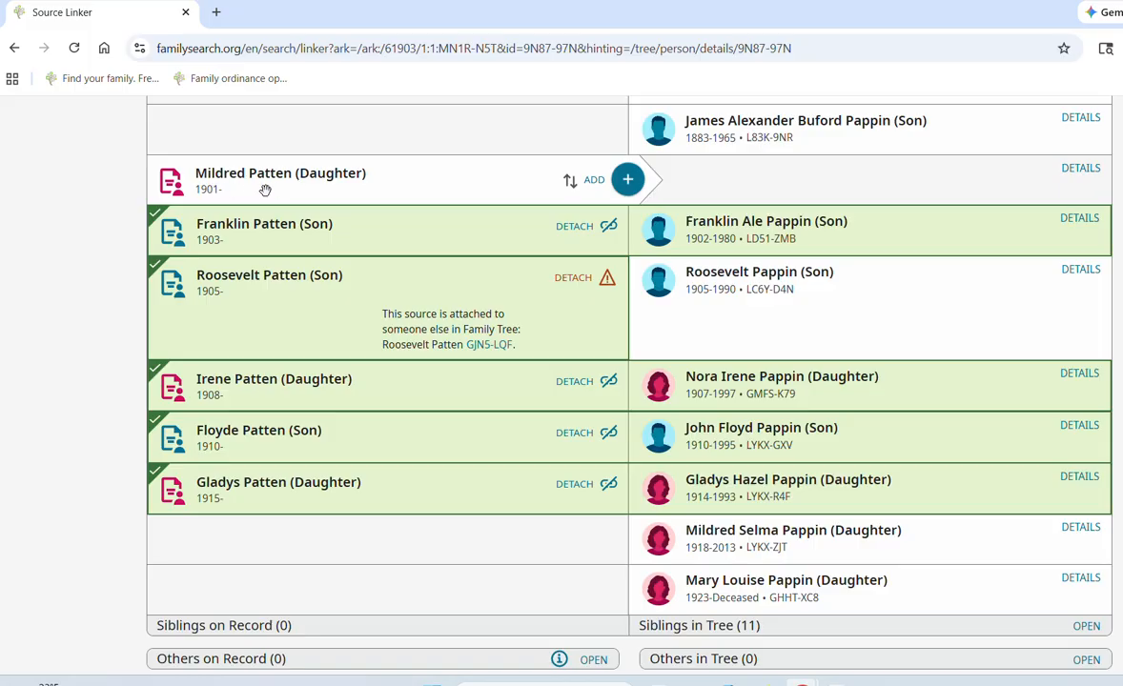
scroll(523, 458, "down", 1)
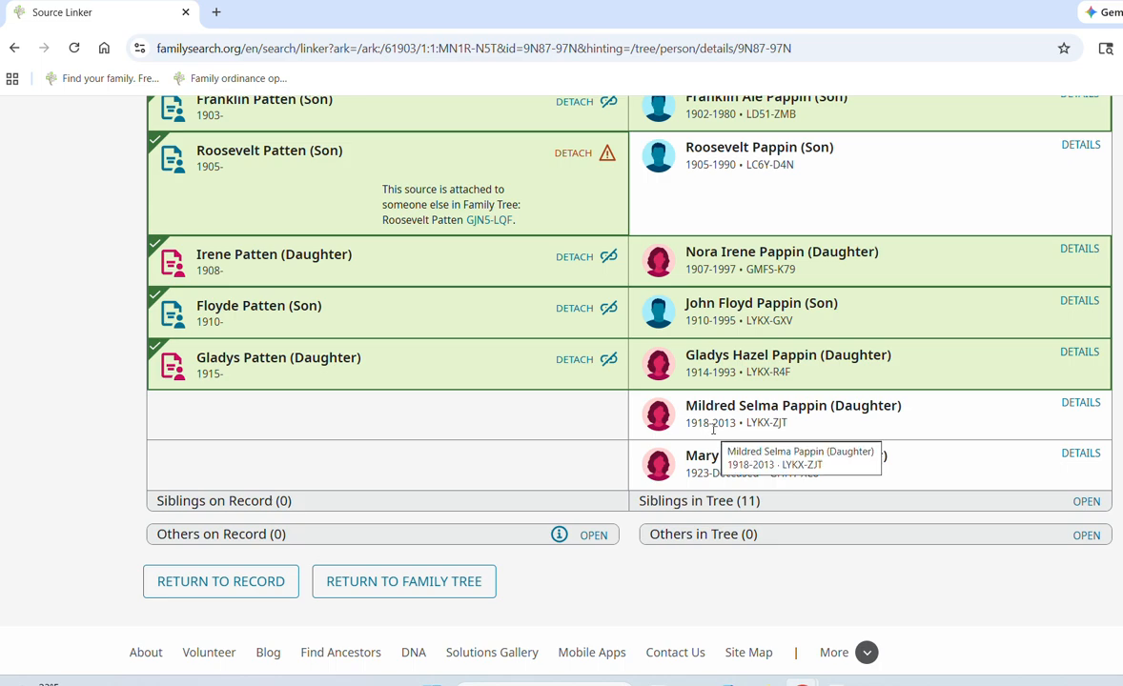
scroll(713, 431, "up", 1)
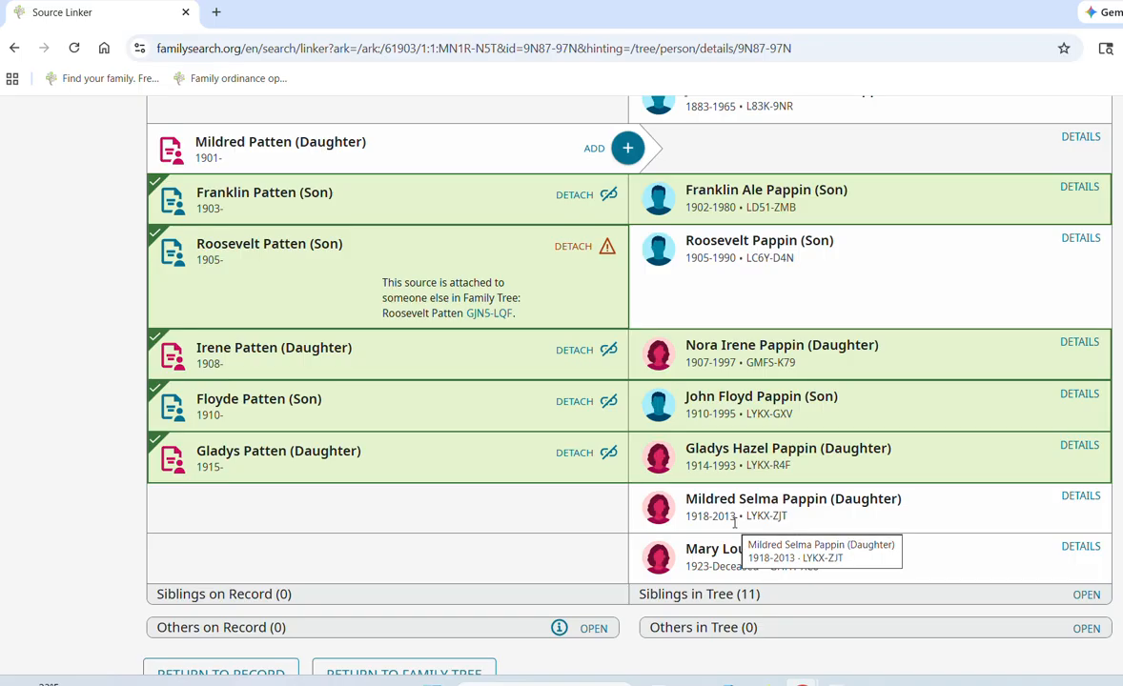
scroll(734, 522, "up", 3)
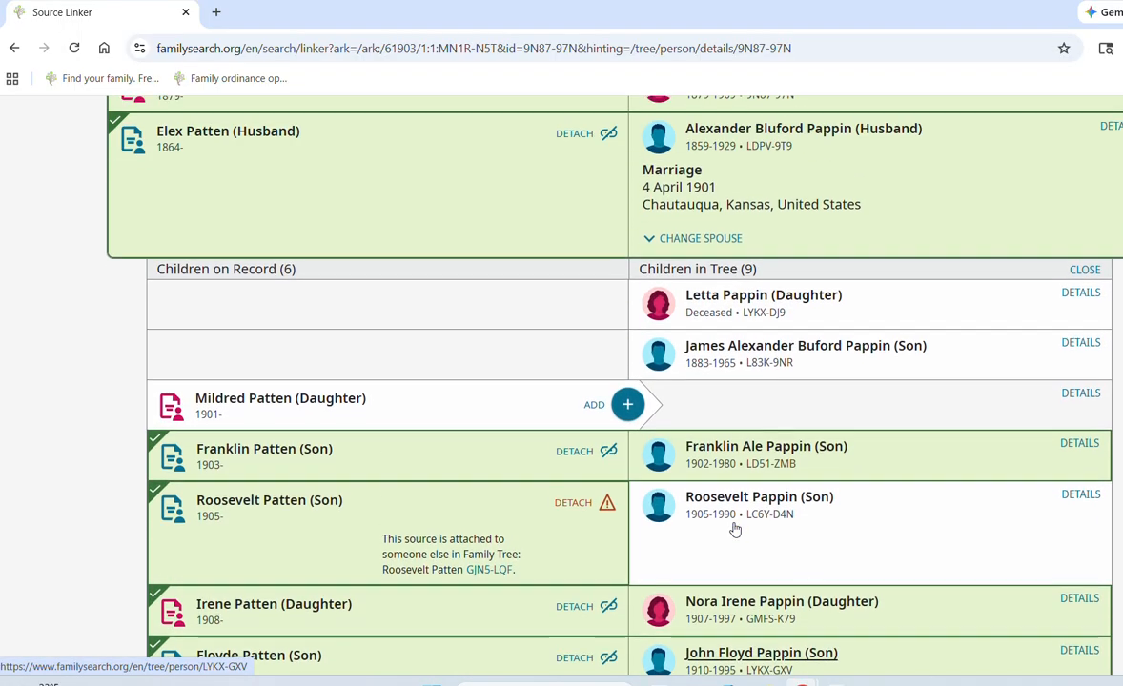
scroll(734, 529, "up", 3)
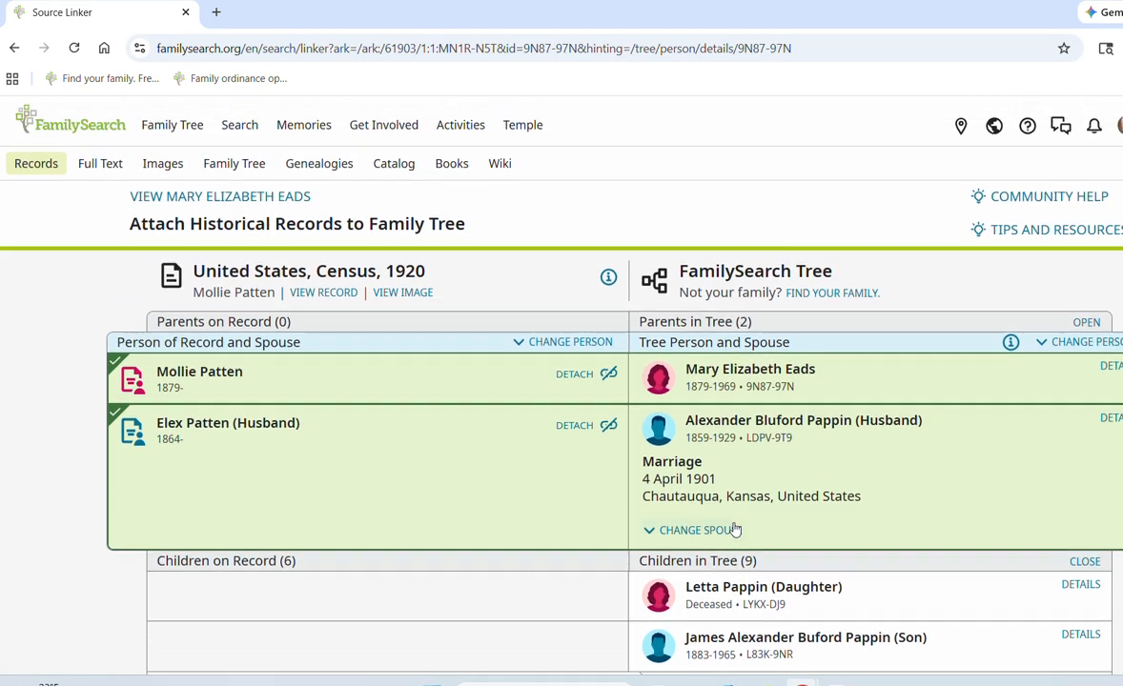
Step: Open the original image of the 1920 census record and enlarge the page until the handwriting is readable
left_click(406, 294)
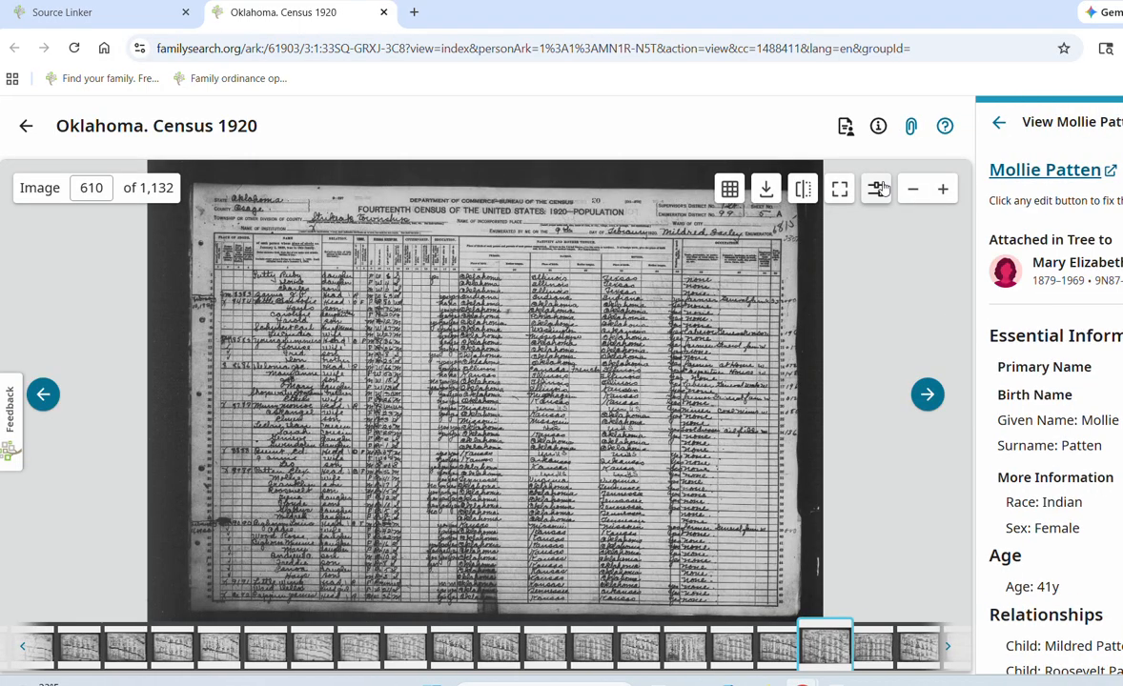
left_click(941, 190)
left_click(941, 191)
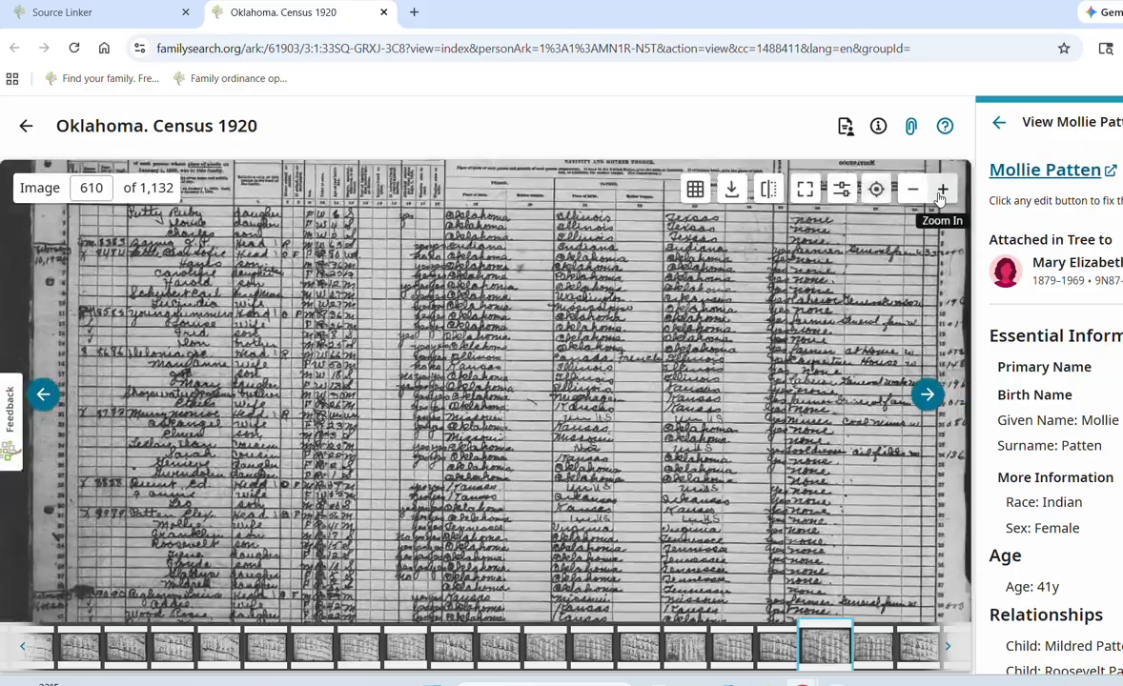
left_click(941, 190)
left_click(940, 191)
left_click(941, 190)
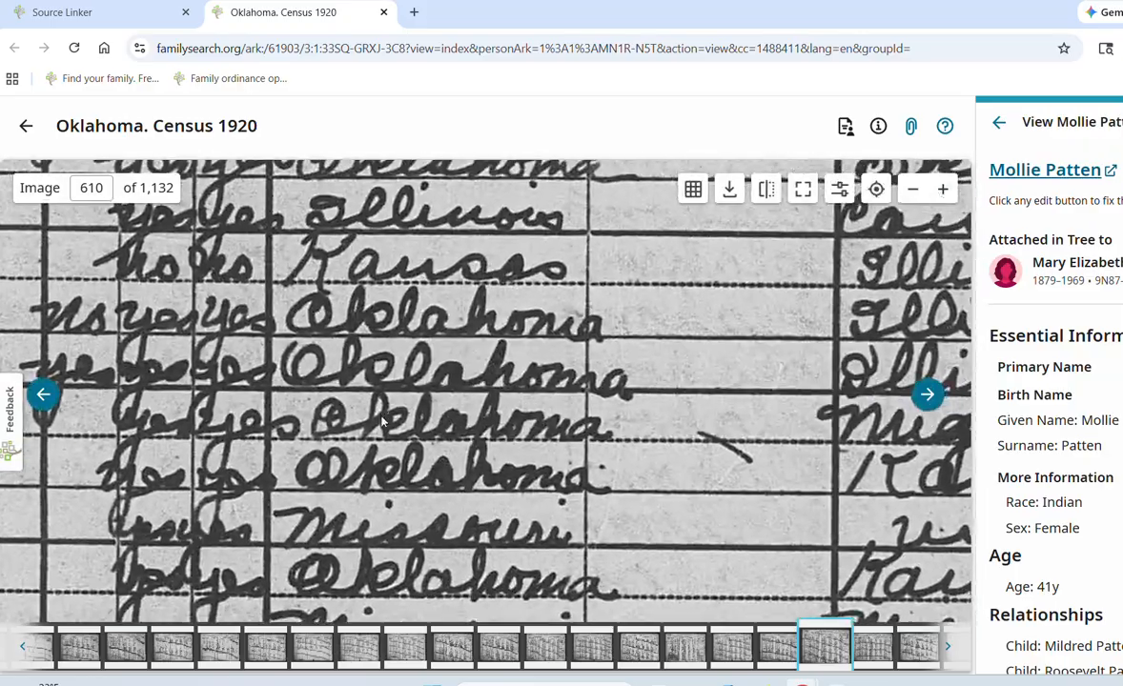
Step: Find the couple's household on the census page and read the names of the head, wife and first children
left_click_drag(334, 415, 1006, 353)
left_click_drag(572, 421, 1068, 330)
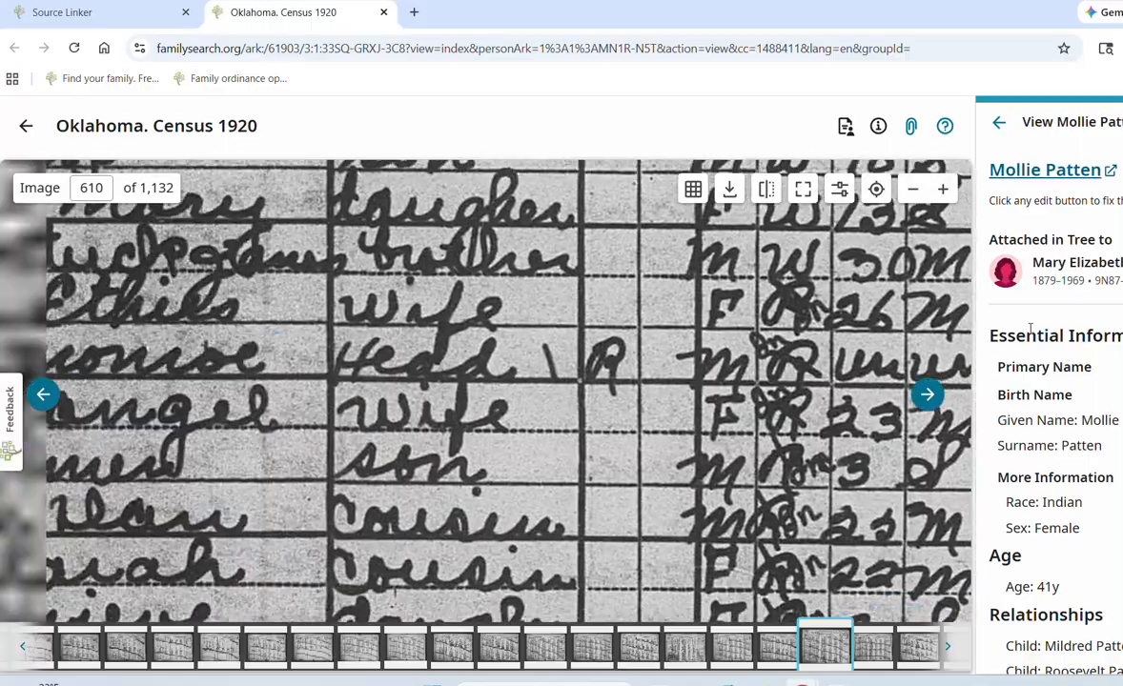
left_click_drag(334, 429, 867, 253)
left_click_drag(572, 476, 501, 291)
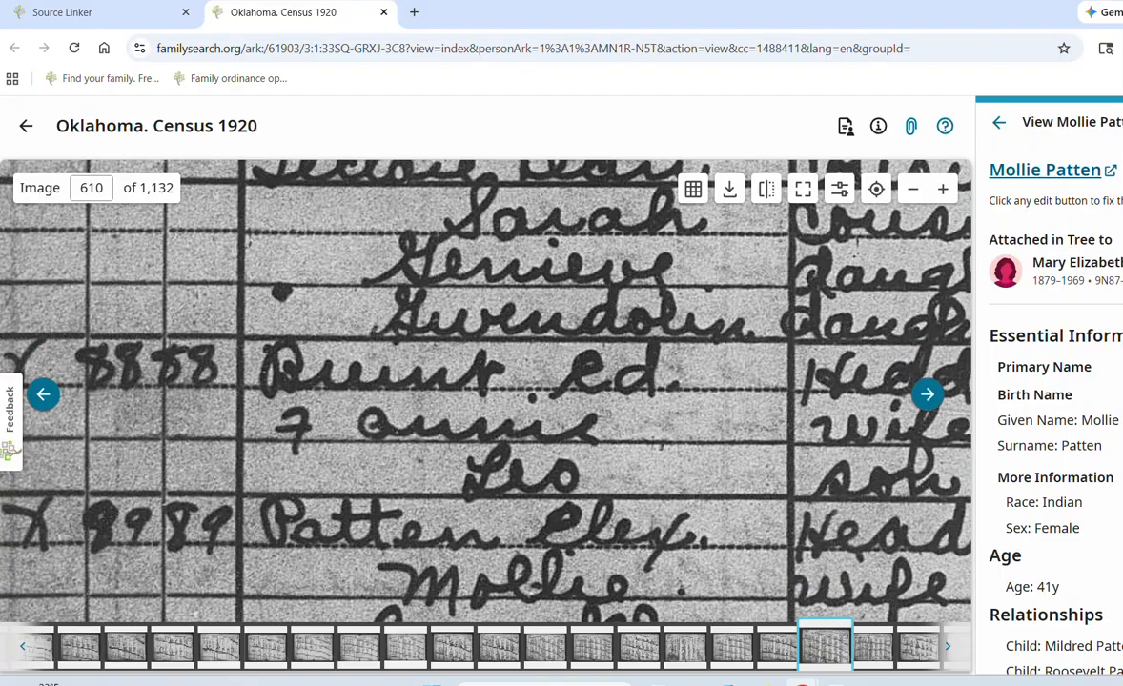
left_click_drag(533, 448, 492, 310)
left_click_drag(524, 486, 496, 433)
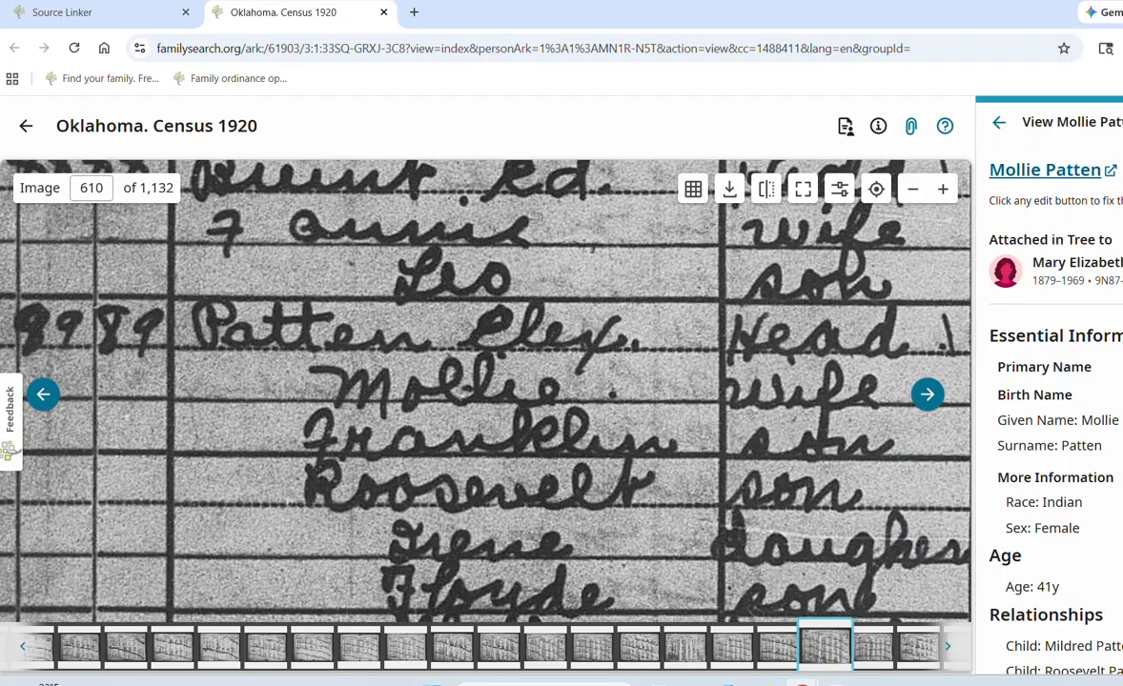
right_click(1121, 386)
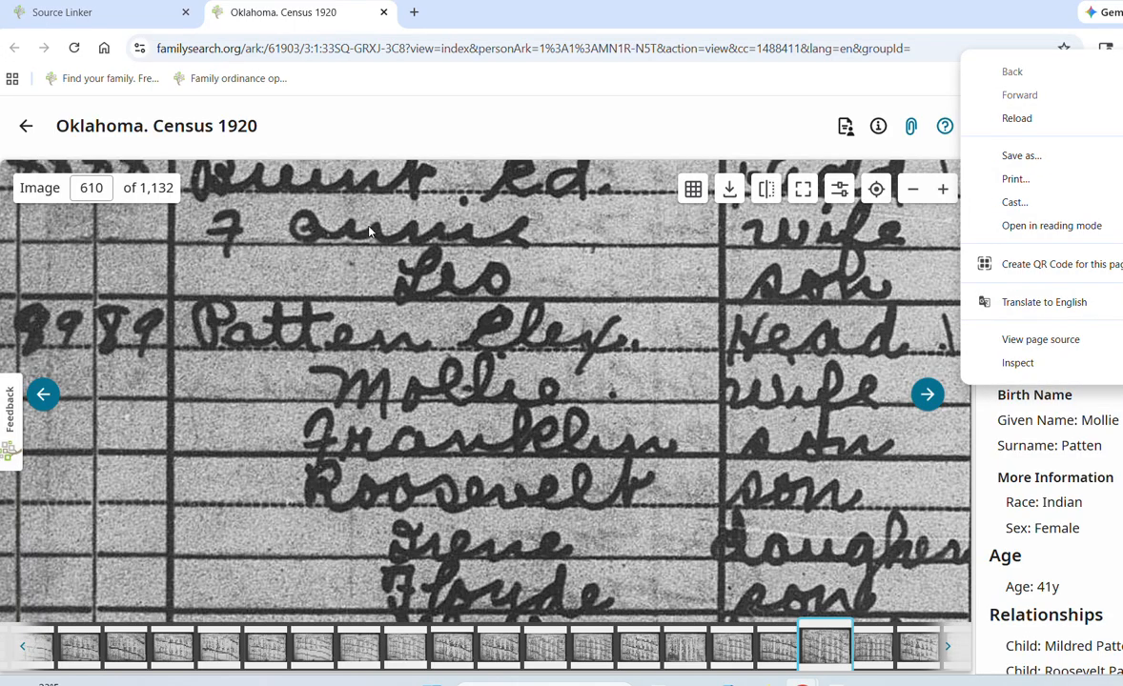
Step: Check the husband's tree entry in the source linker against the census image, and read the last-listed daughter's relationship and age
left_click(118, 12)
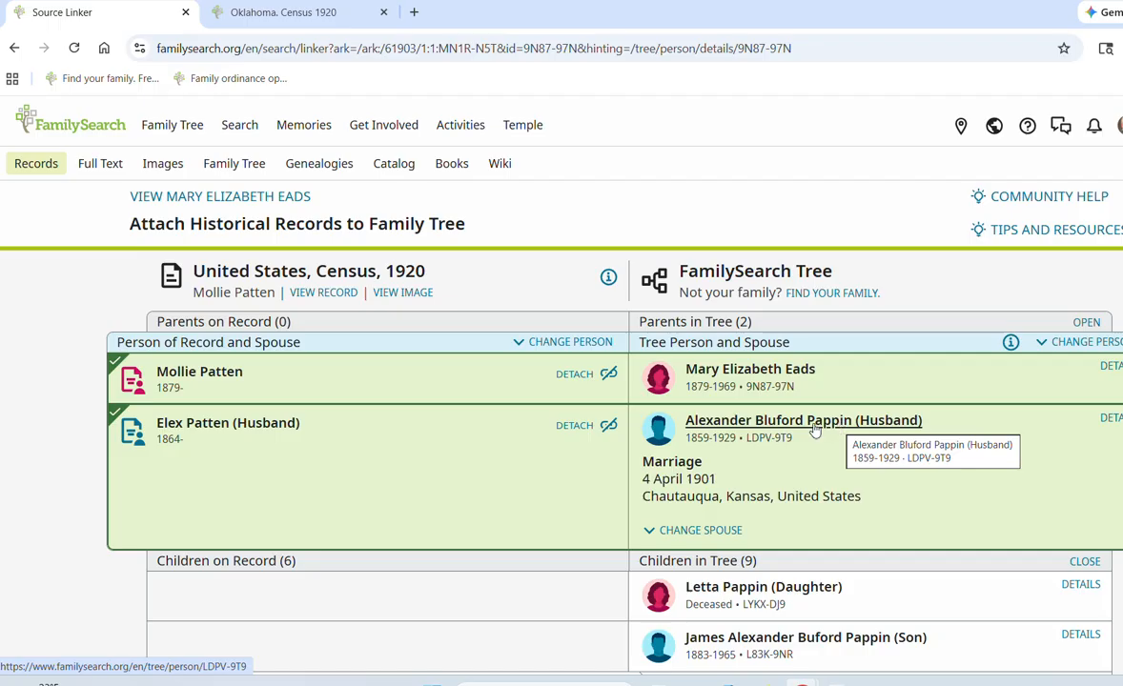
left_click(313, 20)
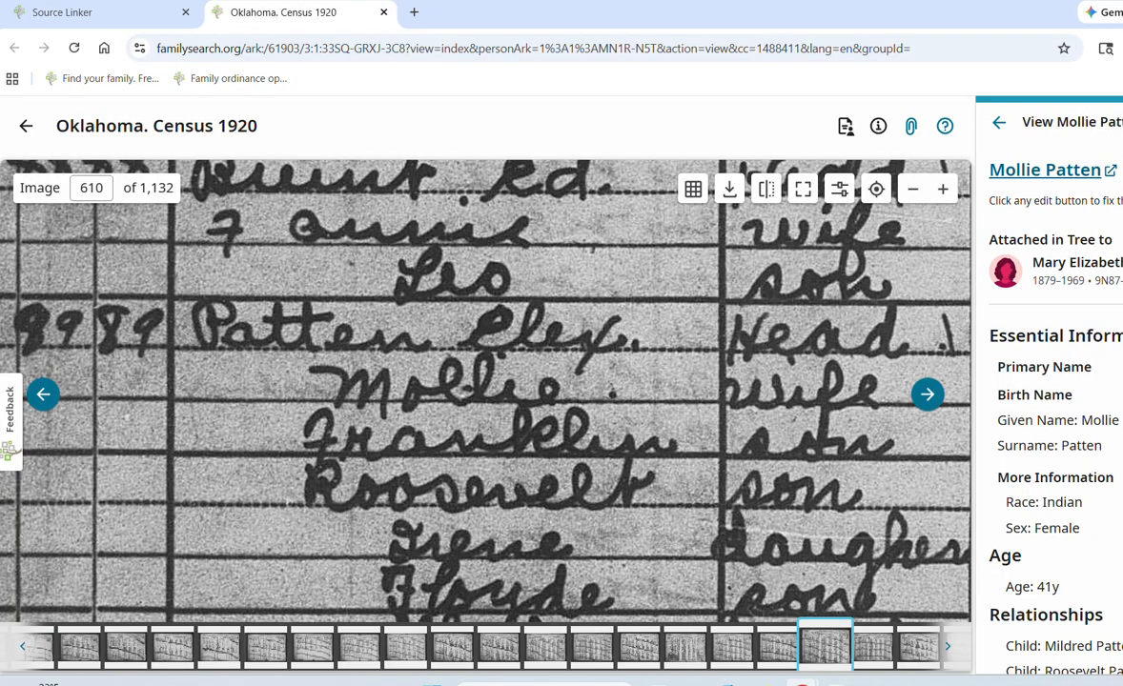
left_click_drag(572, 477, 503, 329)
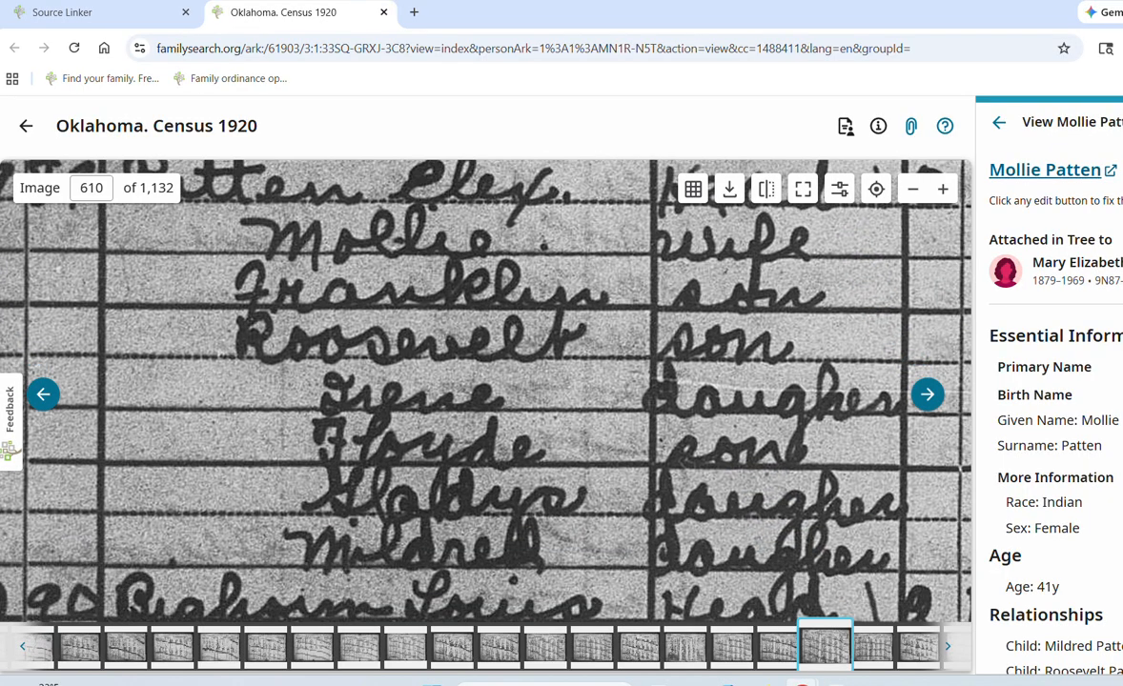
left_click_drag(572, 410, 438, 333)
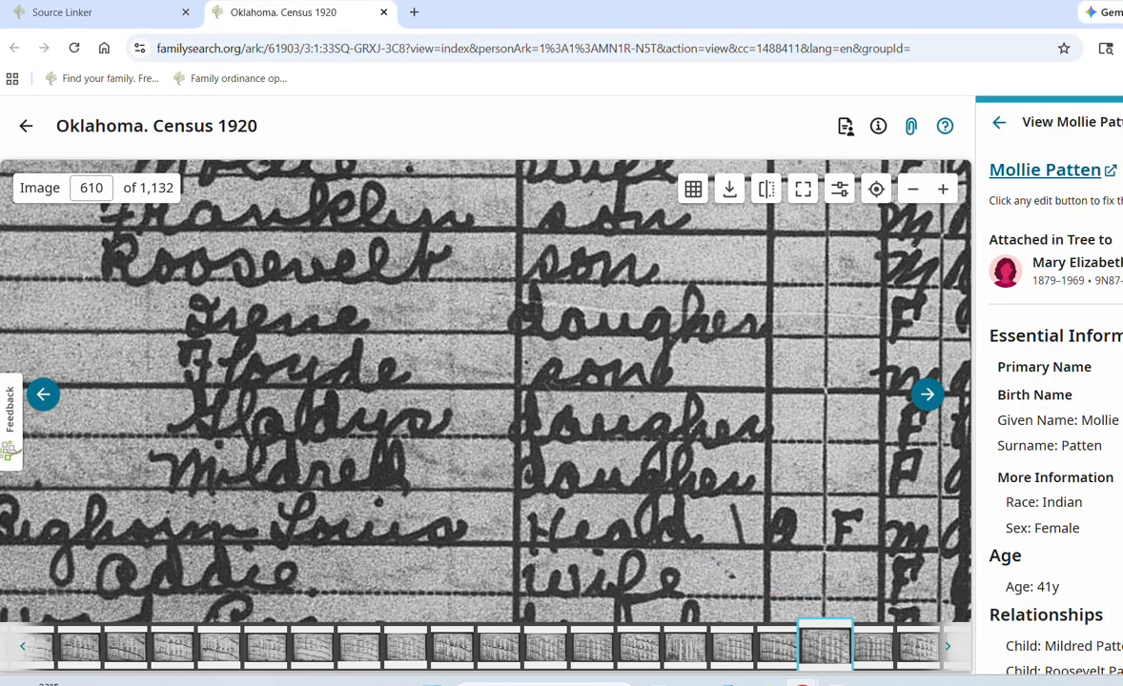
left_click_drag(672, 477, 395, 468)
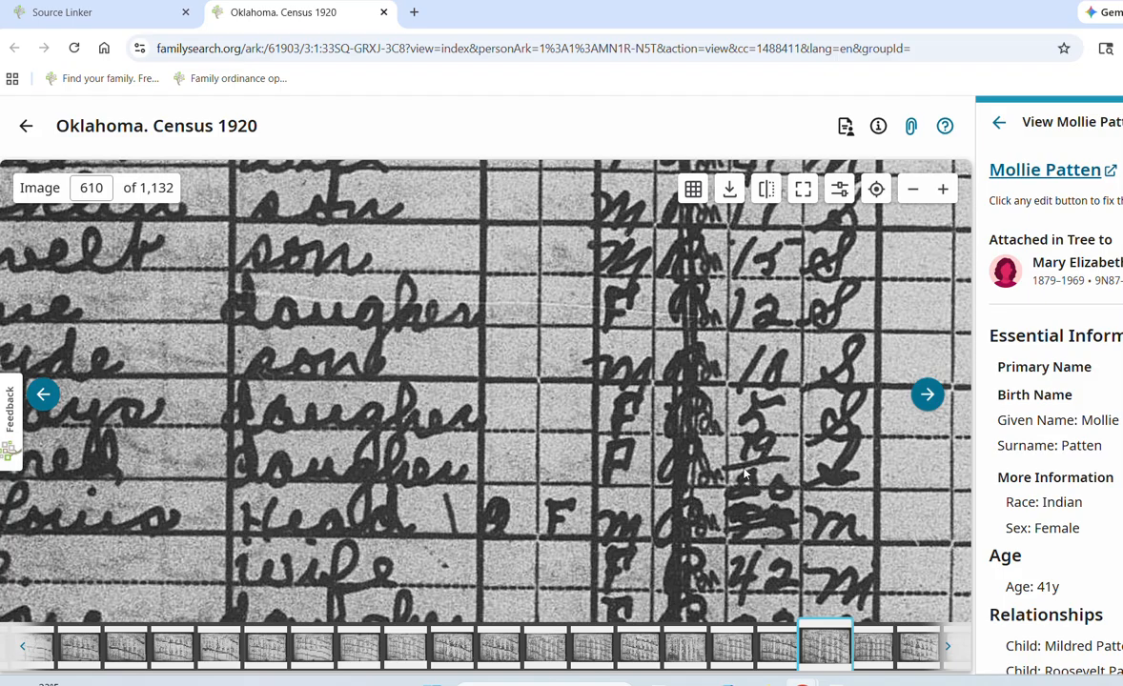
Step: Return to the source linker and check how the unattached daughter is indexed on the record
left_click(92, 11)
scroll(371, 432, "down", 2)
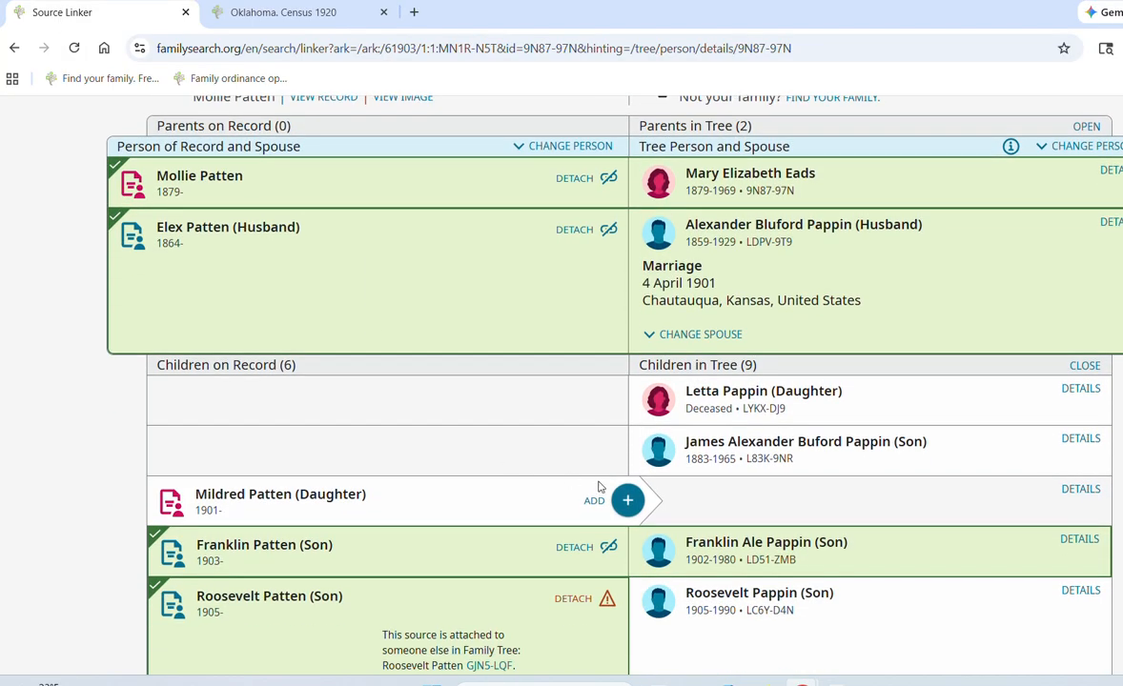
scroll(509, 463, "up", 2)
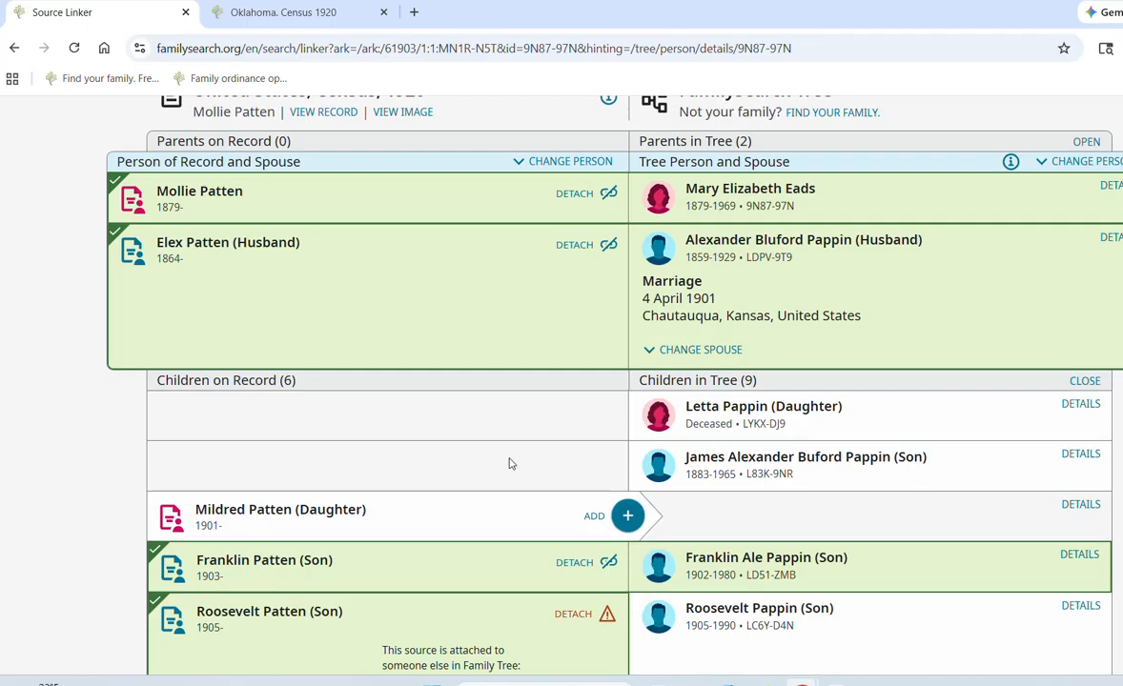
Step: Go back to the census image and compare the handwritten ages of all the children in the household
left_click(290, 19)
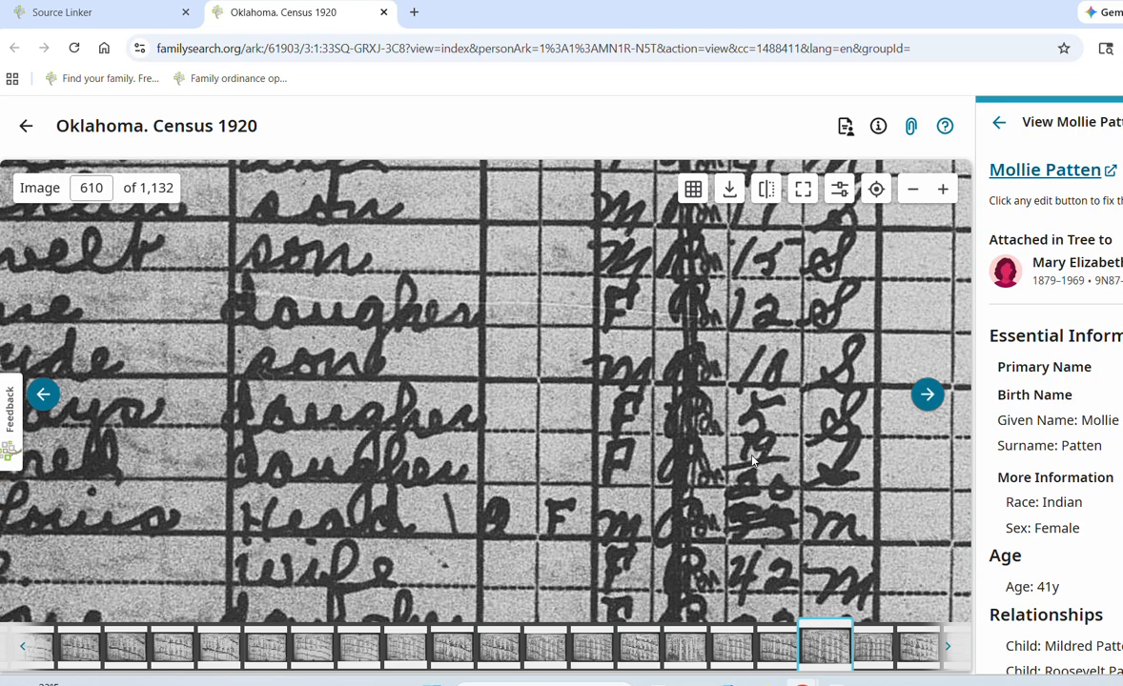
scroll(755, 471, "up", 2)
scroll(758, 469, "up", 2)
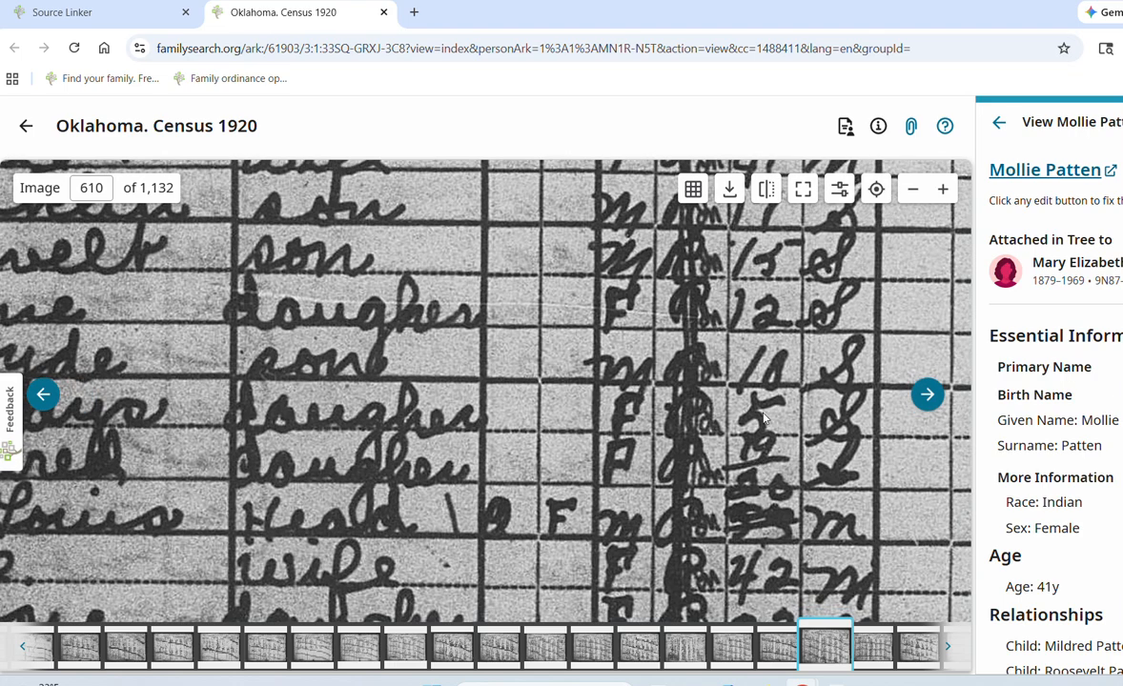
left_click_drag(784, 350, 765, 405)
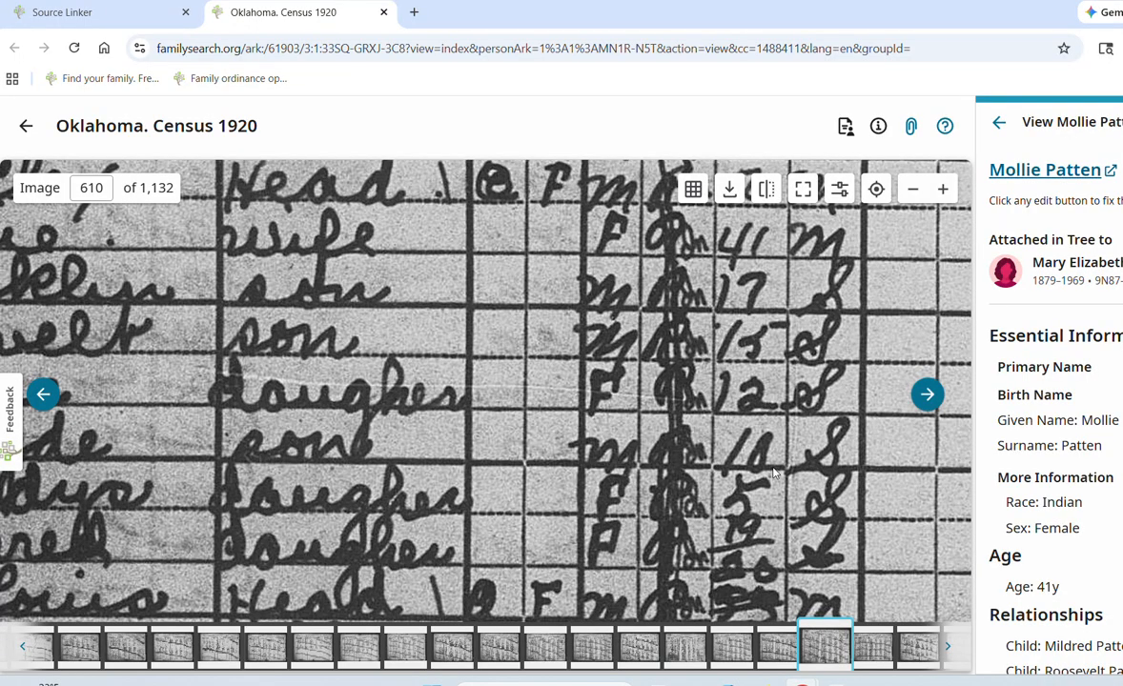
left_click_drag(772, 476, 762, 415)
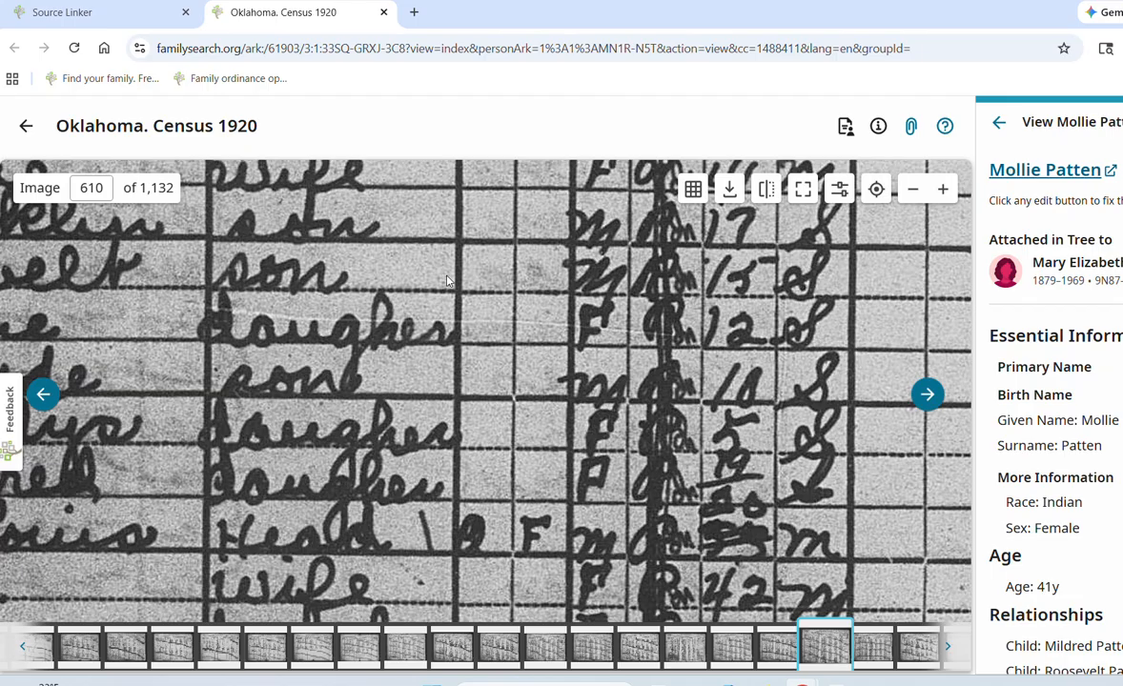
Step: Examine the header of the census page for the enumeration date
left_click_drag(620, 257, 406, 531)
left_click_drag(762, 258, 217, 500)
left_click_drag(572, 276, 584, 489)
left_click_drag(572, 243, 537, 525)
left_click_drag(563, 295, 550, 470)
left_click_drag(572, 253, 951, 602)
left_click_drag(334, 400, 208, 318)
left_click_drag(858, 382, 51, 371)
left_click_drag(687, 363, 89, 398)
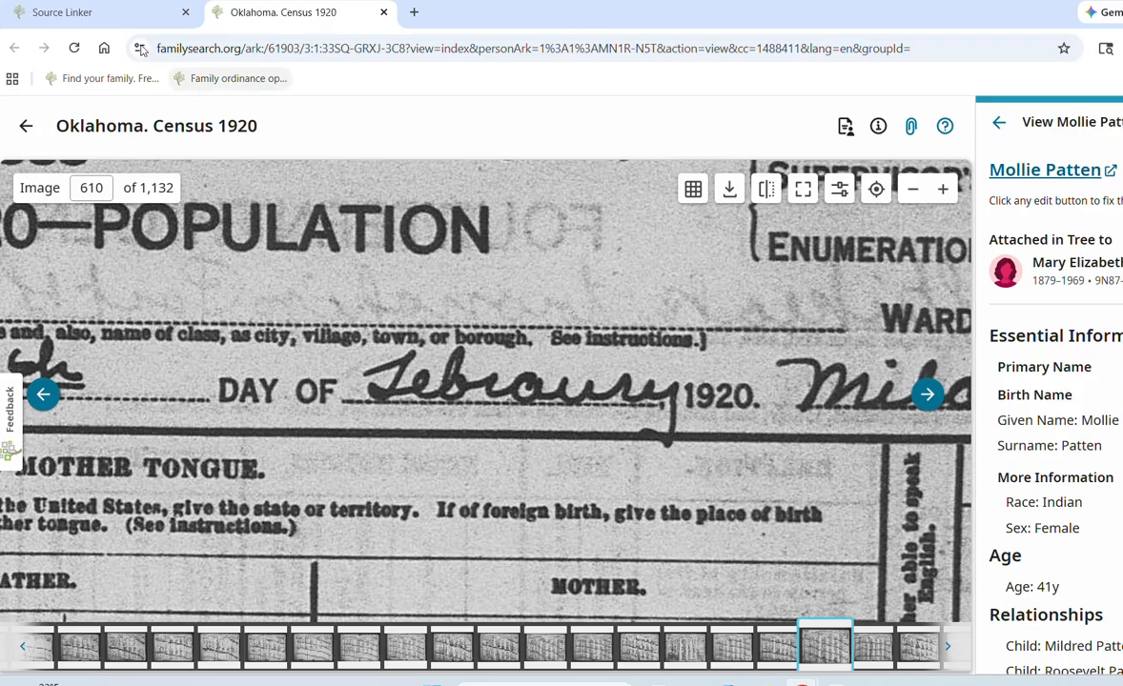
Step: Return to the source linker and check the birth details of the unattached tree daughter born in 1918
left_click(107, 12)
scroll(444, 369, "down", 6)
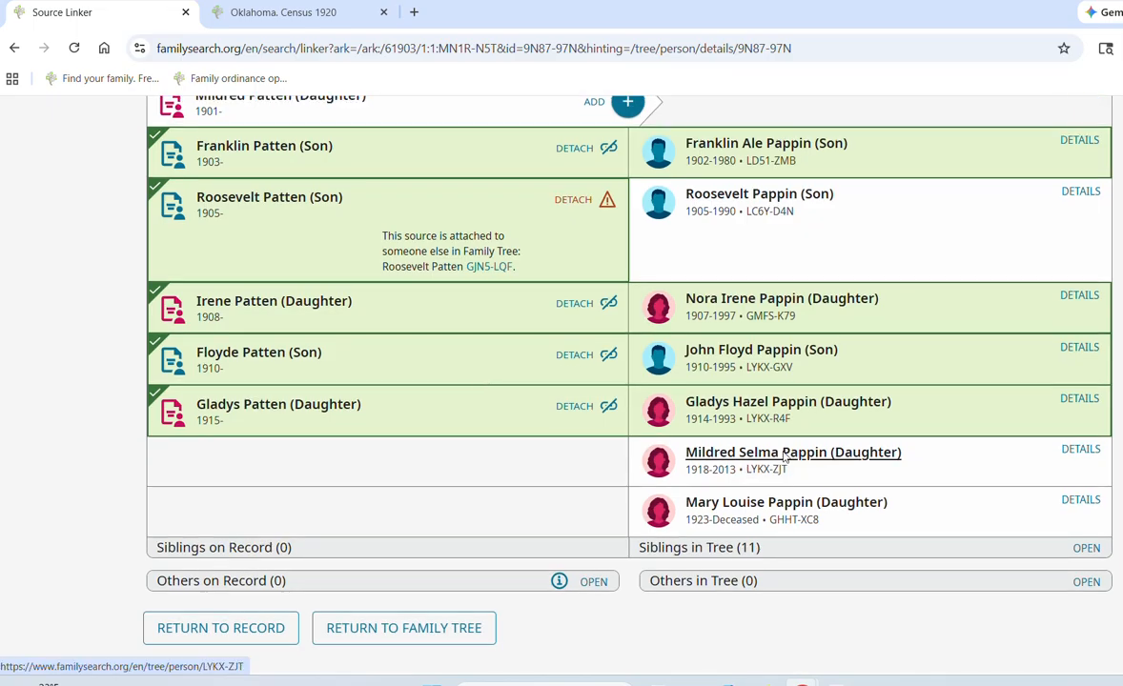
left_click(785, 454)
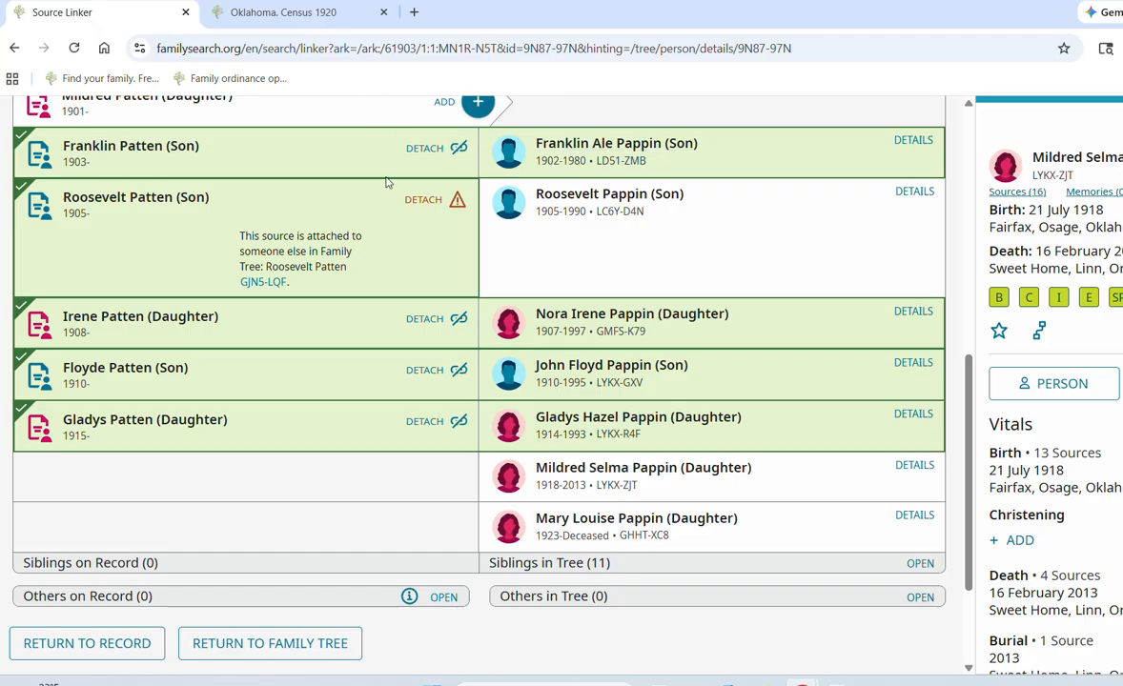
scroll(400, 232, "up", 1)
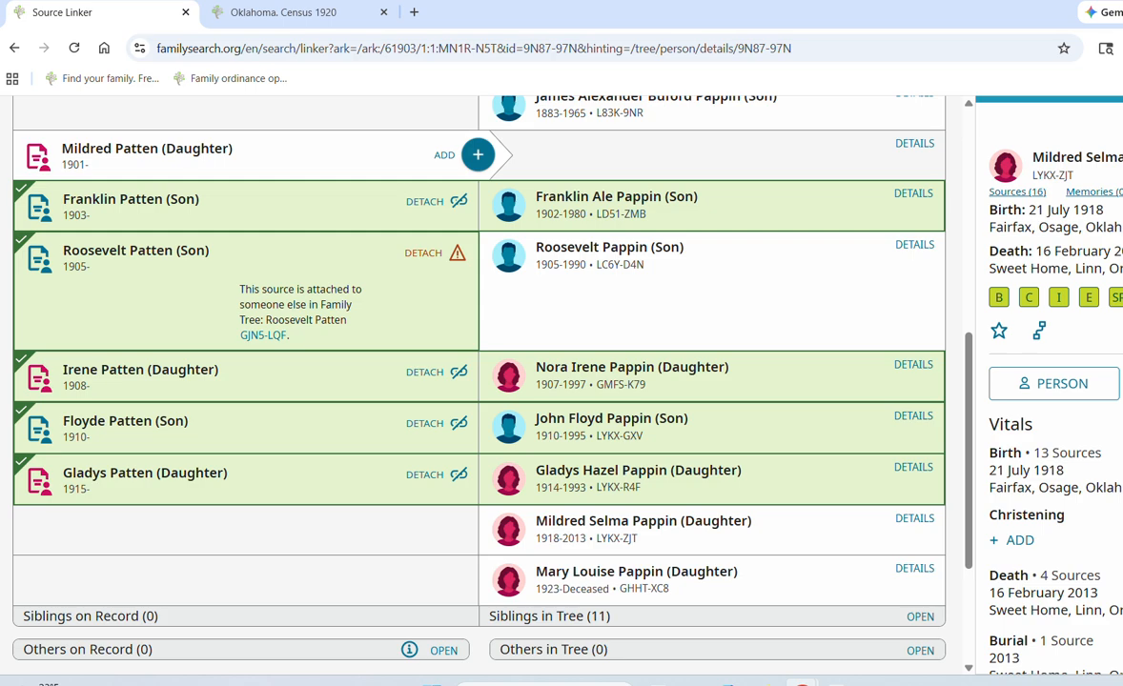
left_click(1117, 130)
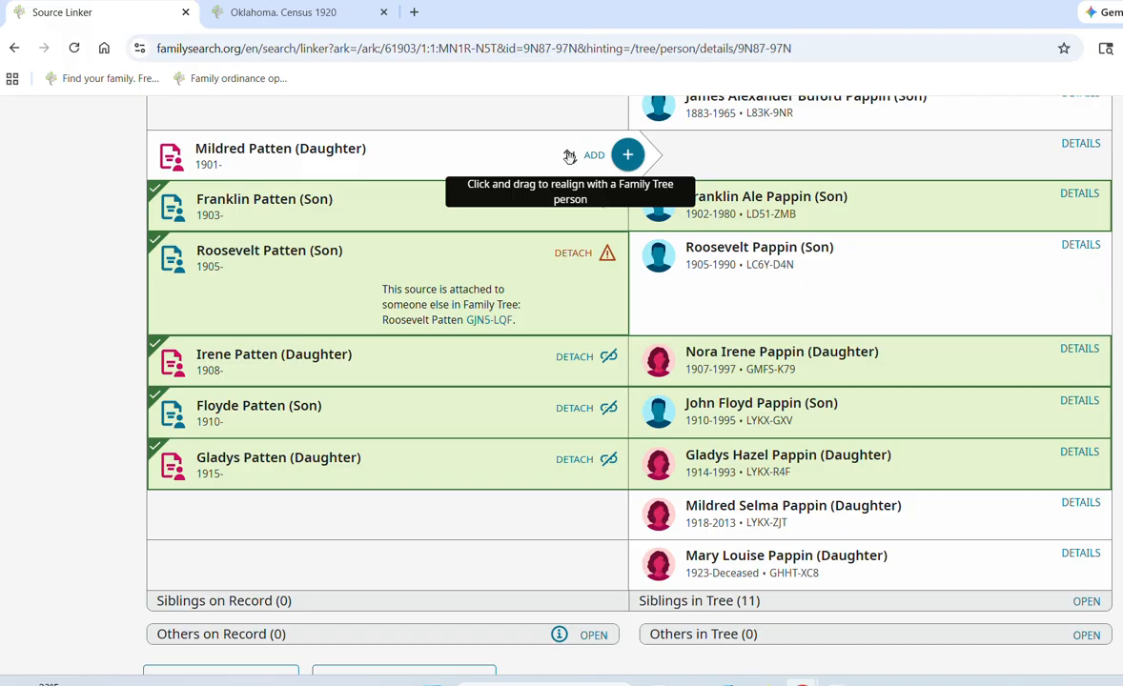
Step: Align the record's unattached daughter with the tree daughter born in 1918 and add the race and the 1920 Osage, Oklahoma residence
left_click_drag(569, 155, 613, 551)
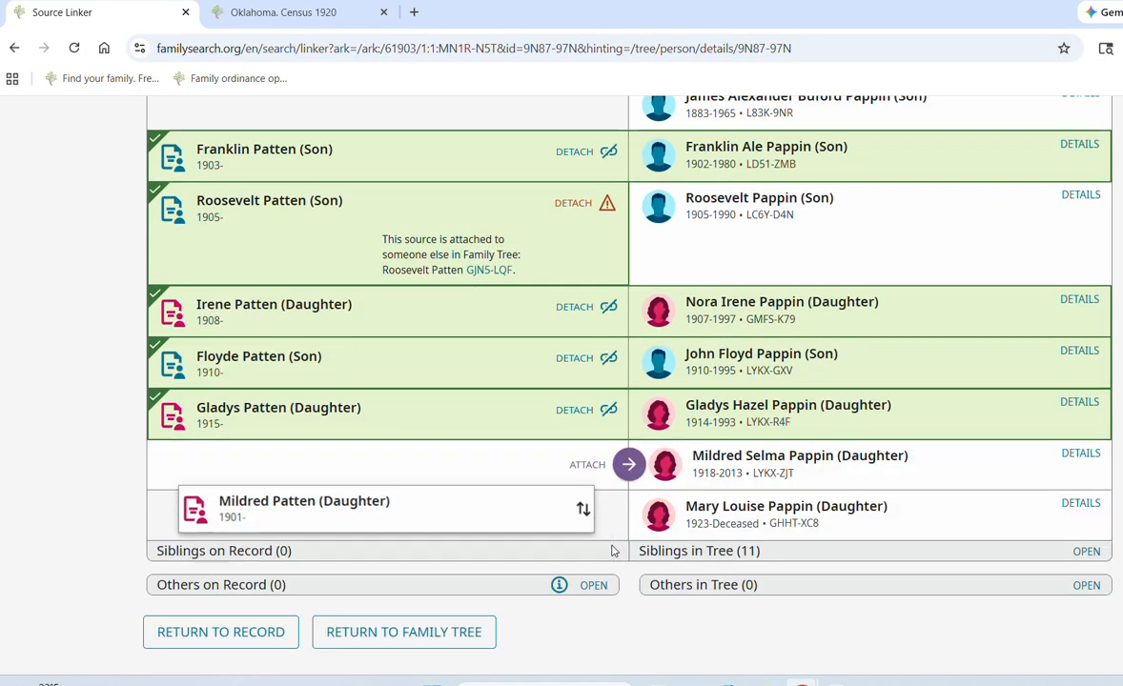
left_click(589, 466)
scroll(591, 466, "down", 4)
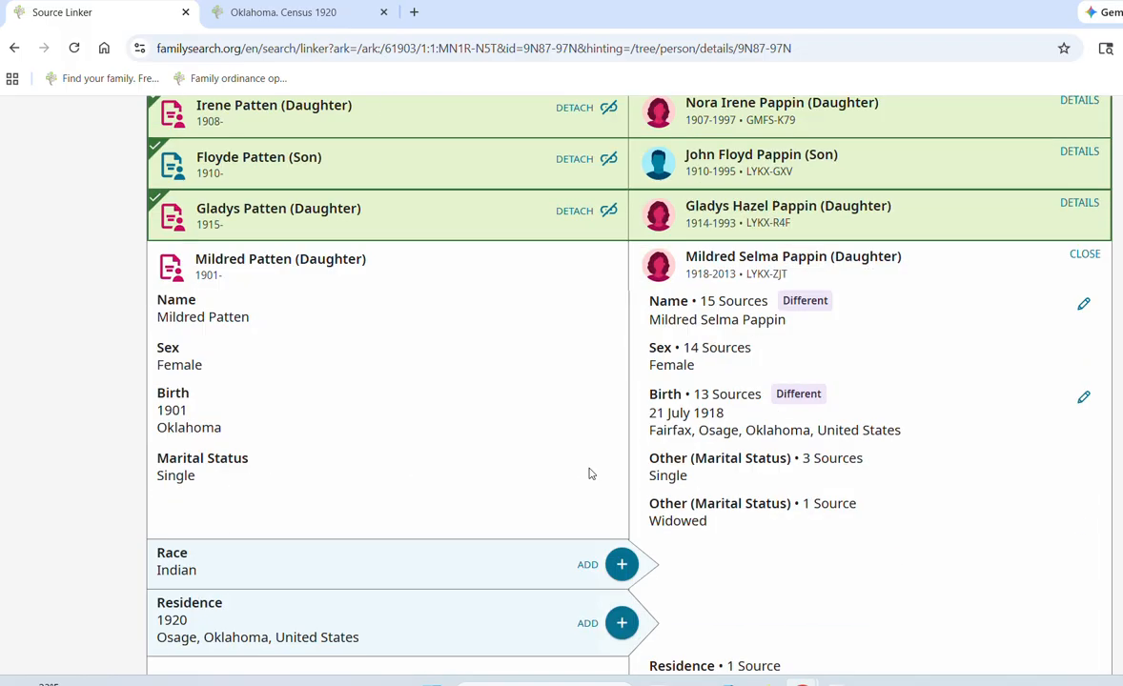
left_click(621, 400)
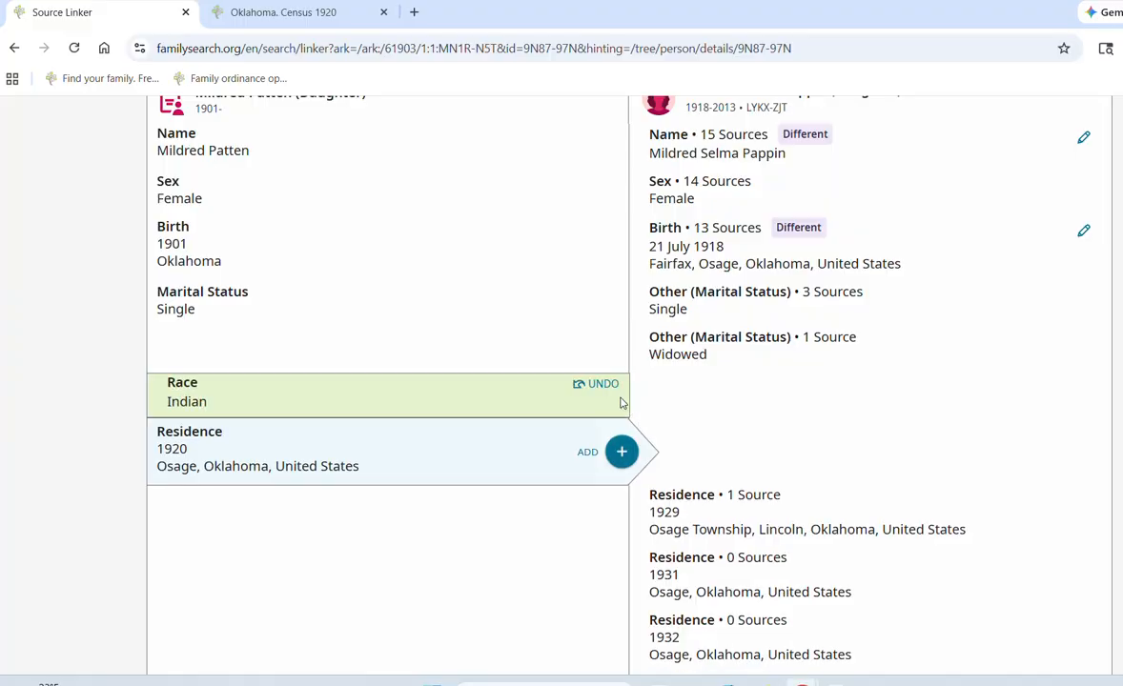
left_click(621, 458)
scroll(621, 462, "down", 7)
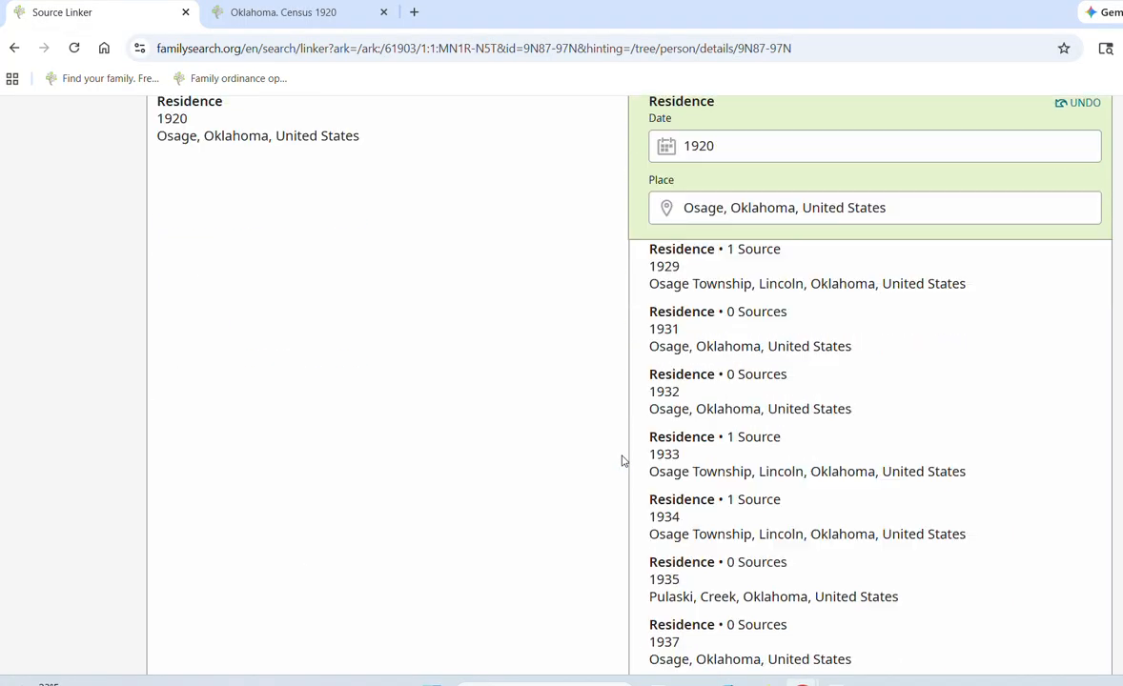
Step: Attach the source with the reason "Looking at the actual record, it is apparent that this was a child younger than two years old."
left_click(762, 530)
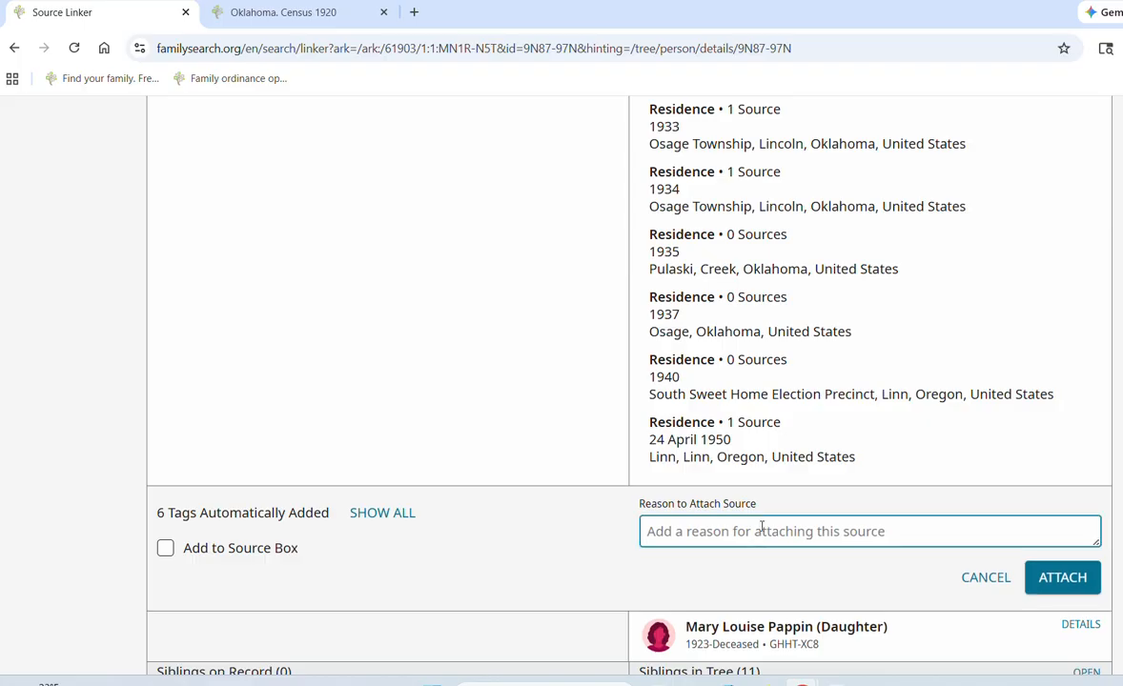
type("Lo")
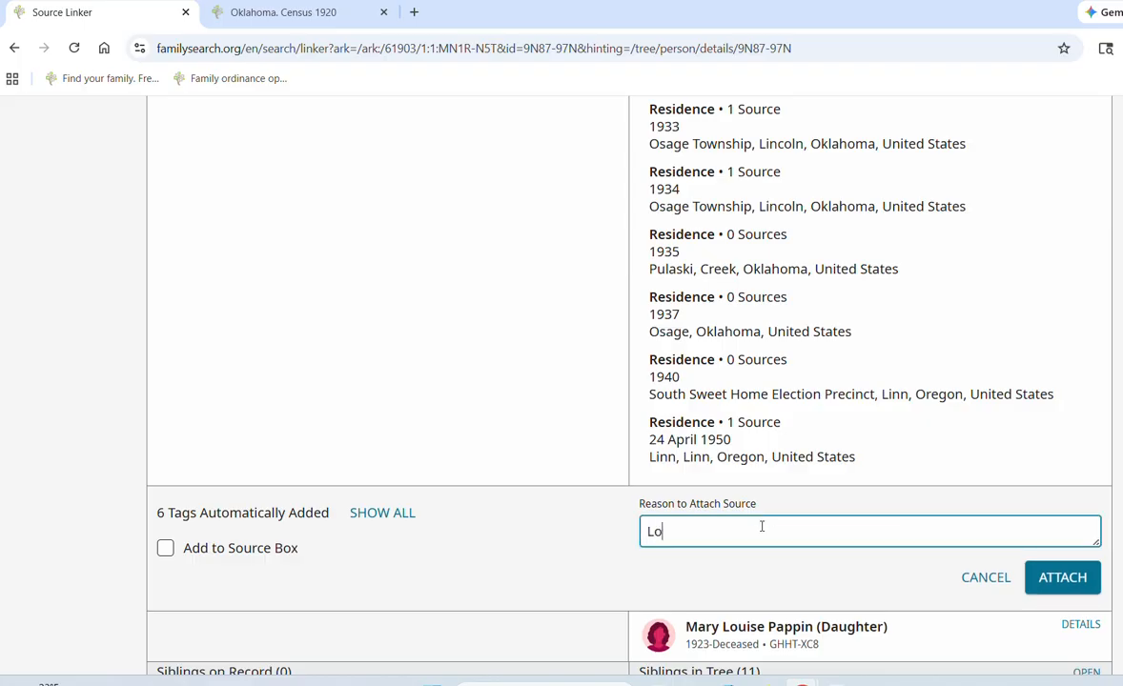
type("oking at the ")
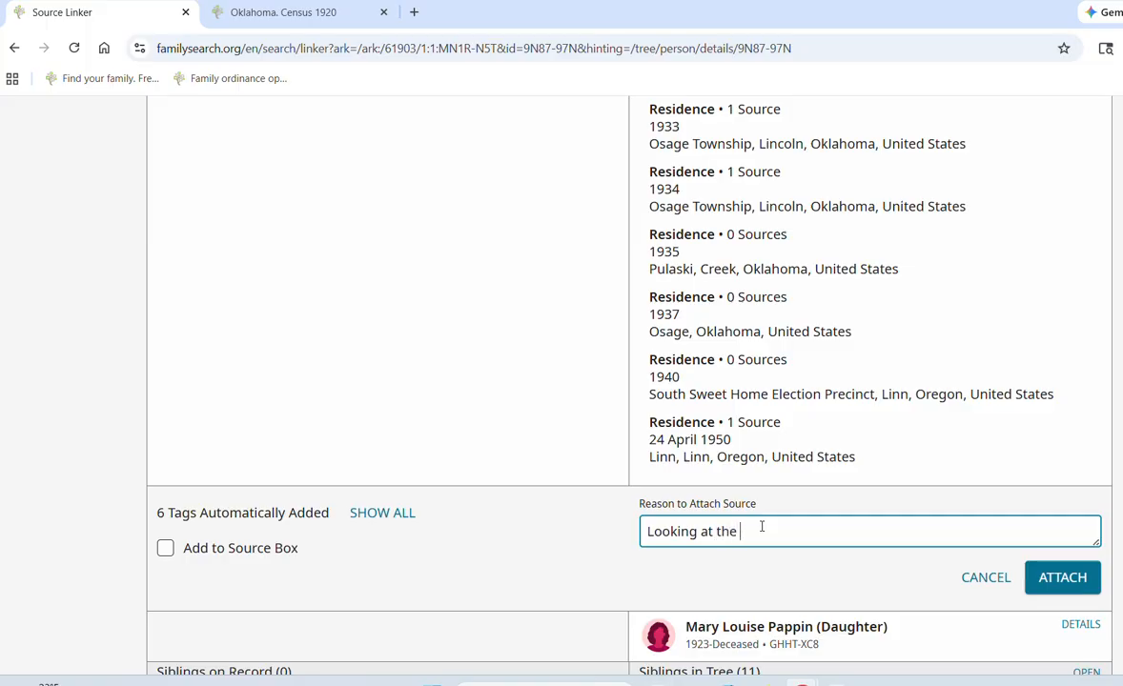
type("actual record, it is apparent ")
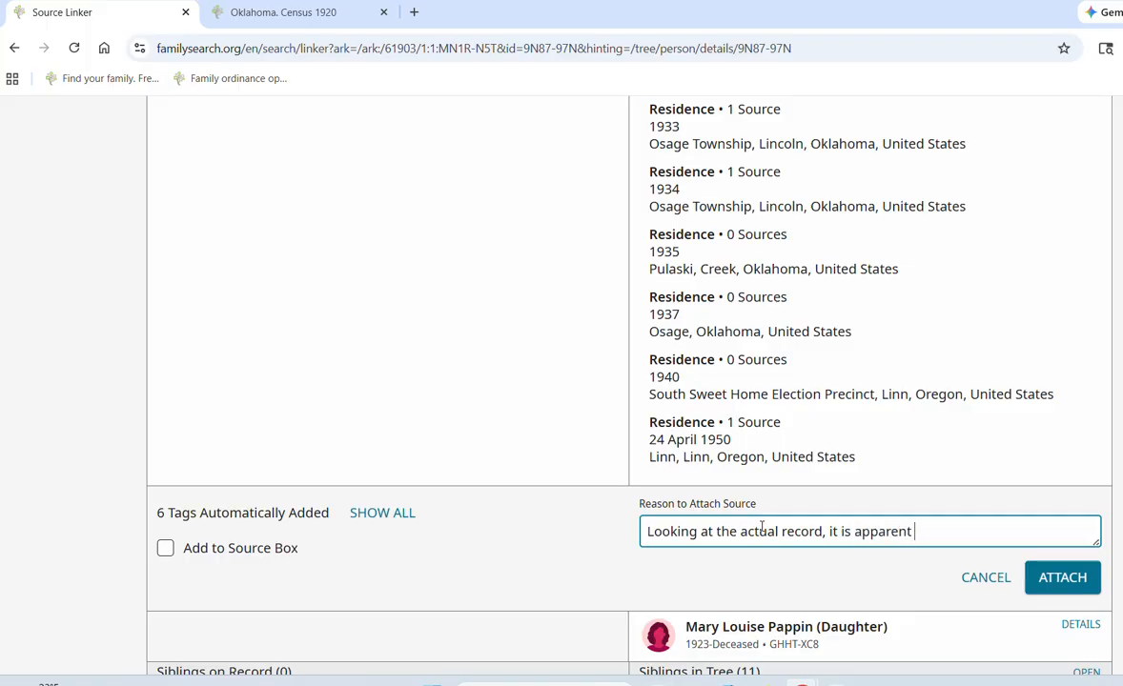
type("that this was a child ")
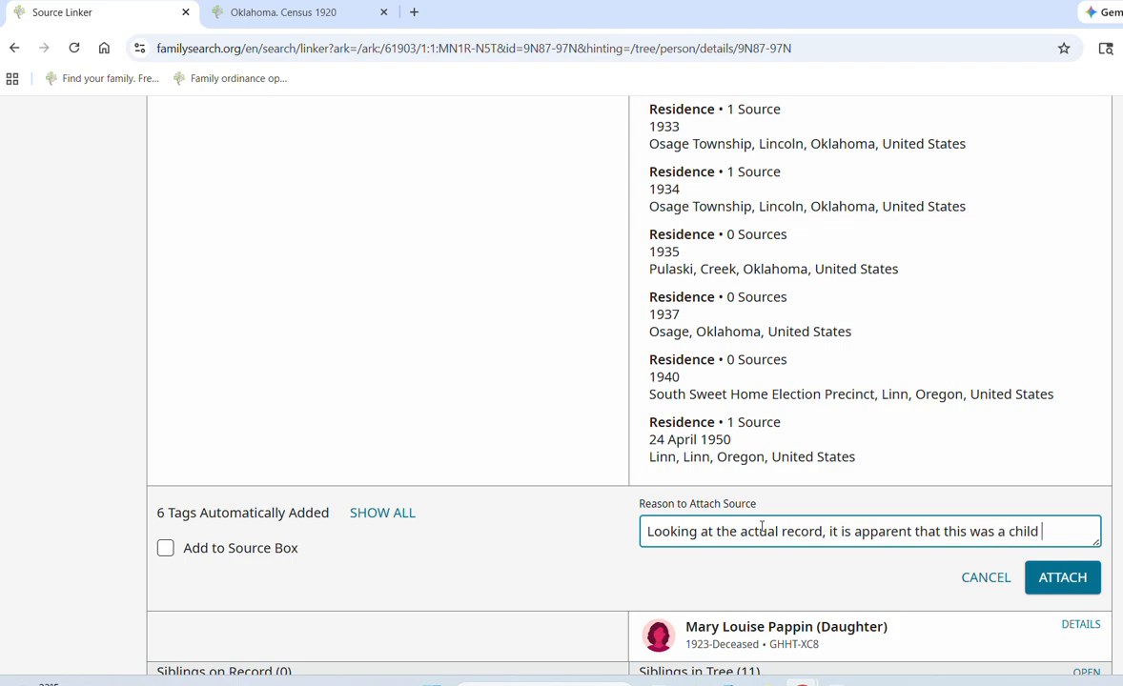
type("younger tha")
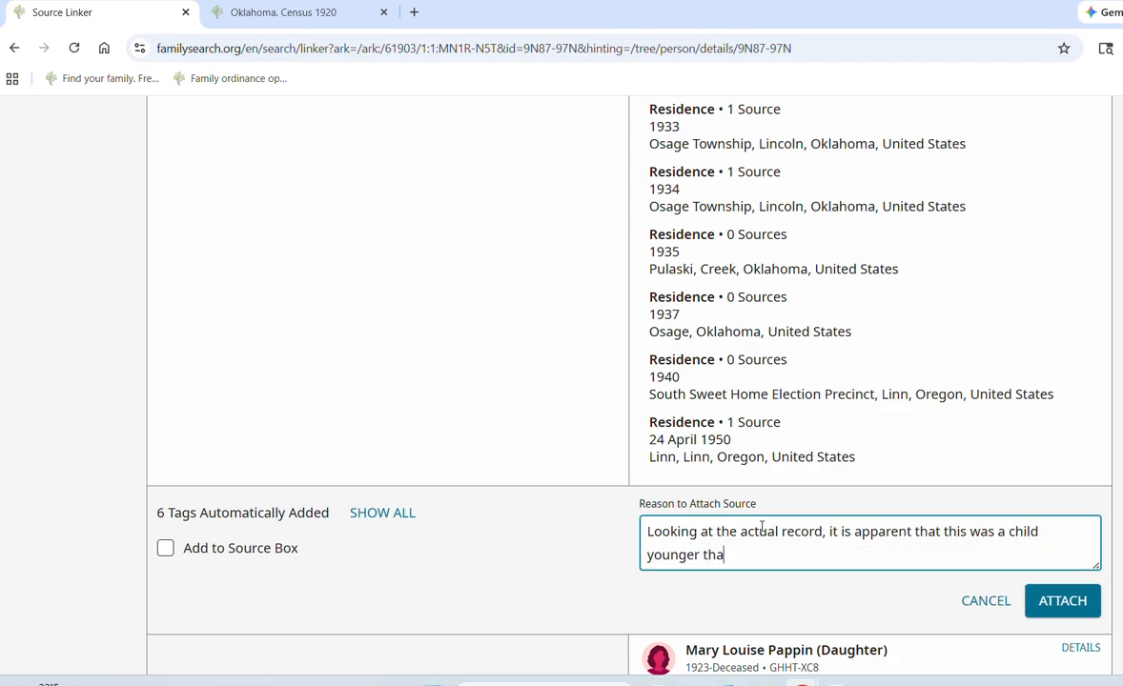
type("n two year")
type("s ikd")
type("d.")
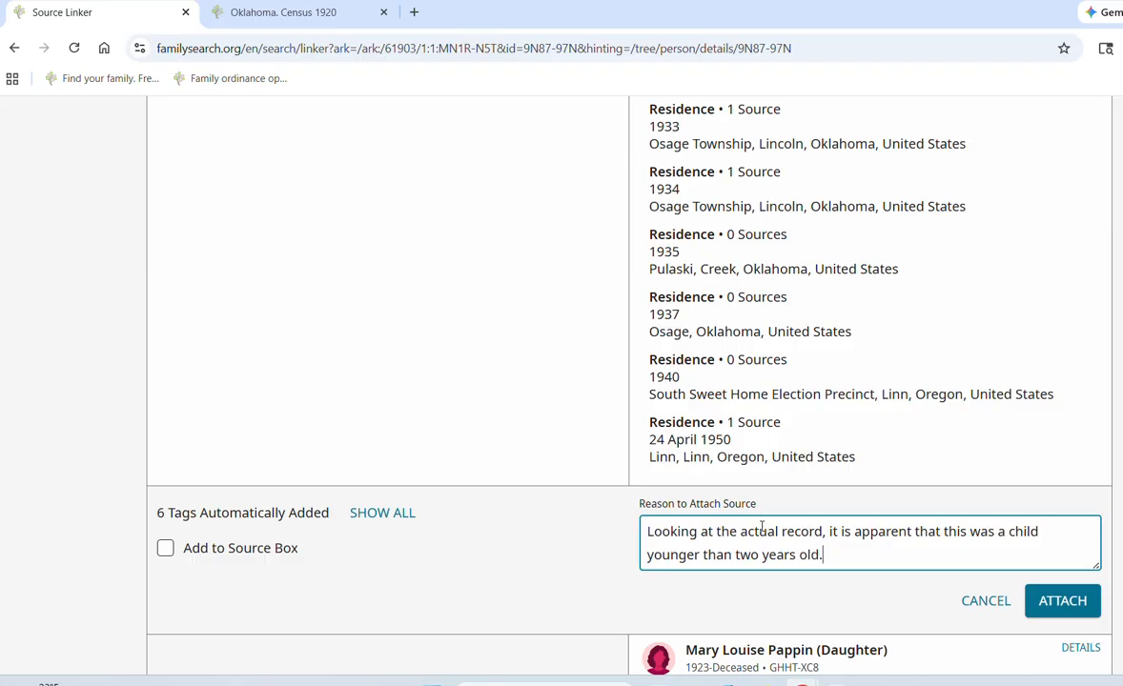
left_click(1067, 608)
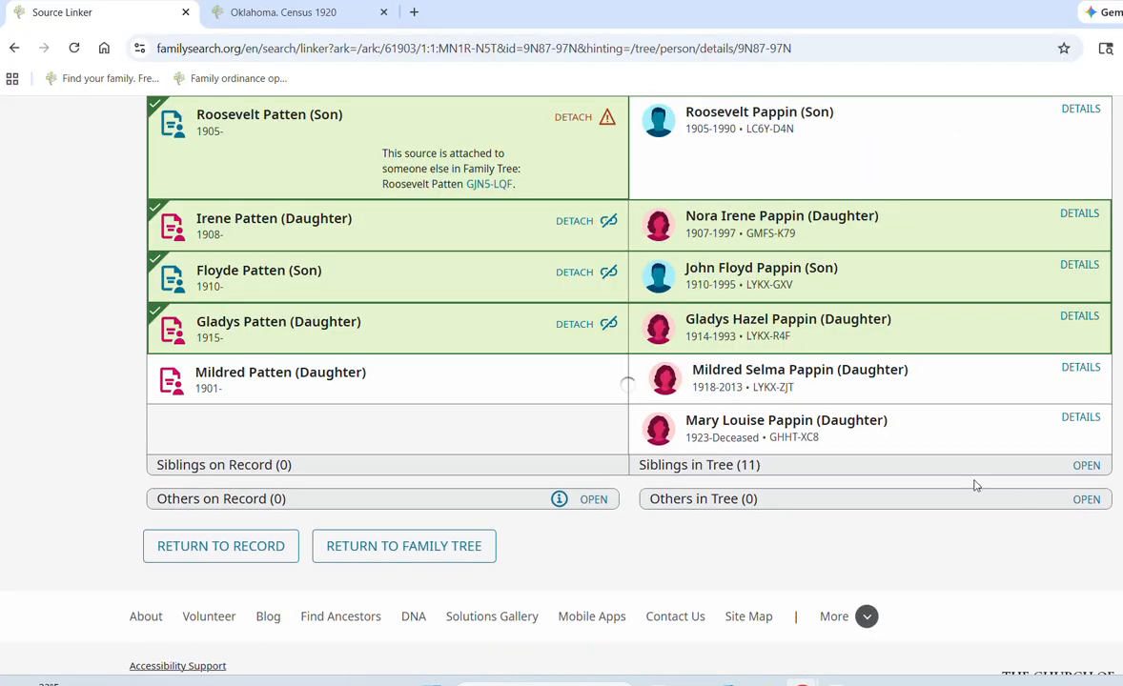
Step: Close the census image and review the household in the source linker for children still not matched to the tree
scroll(543, 457, "up", 6)
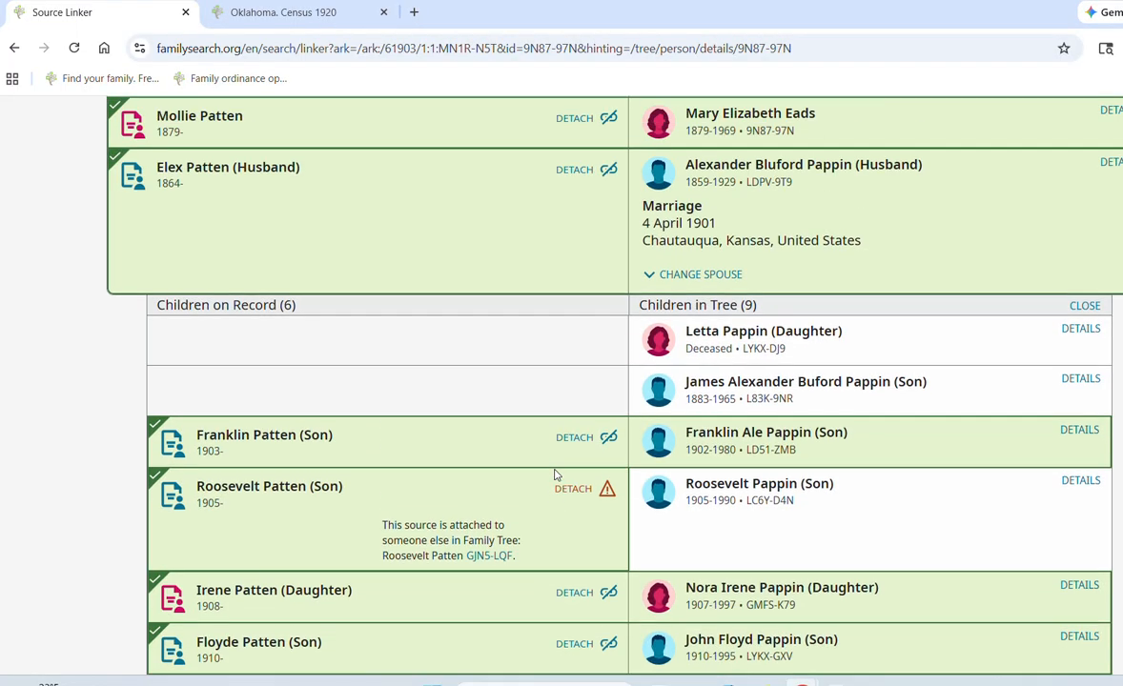
left_click(289, 13)
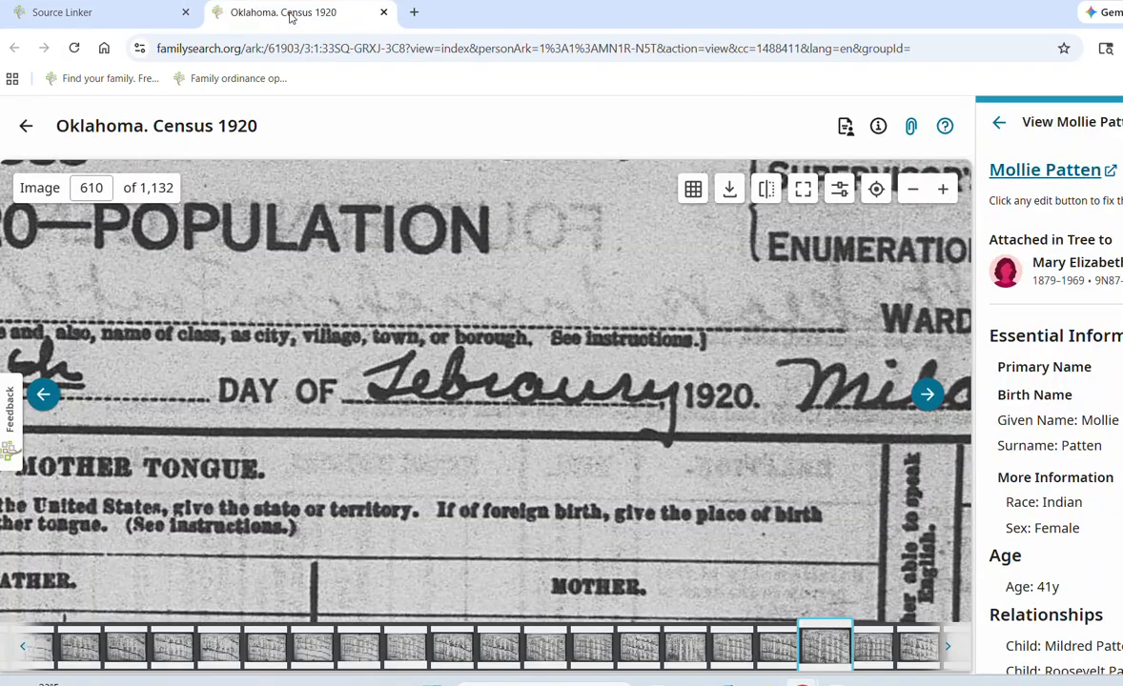
left_click(385, 13)
scroll(415, 349, "down", 5)
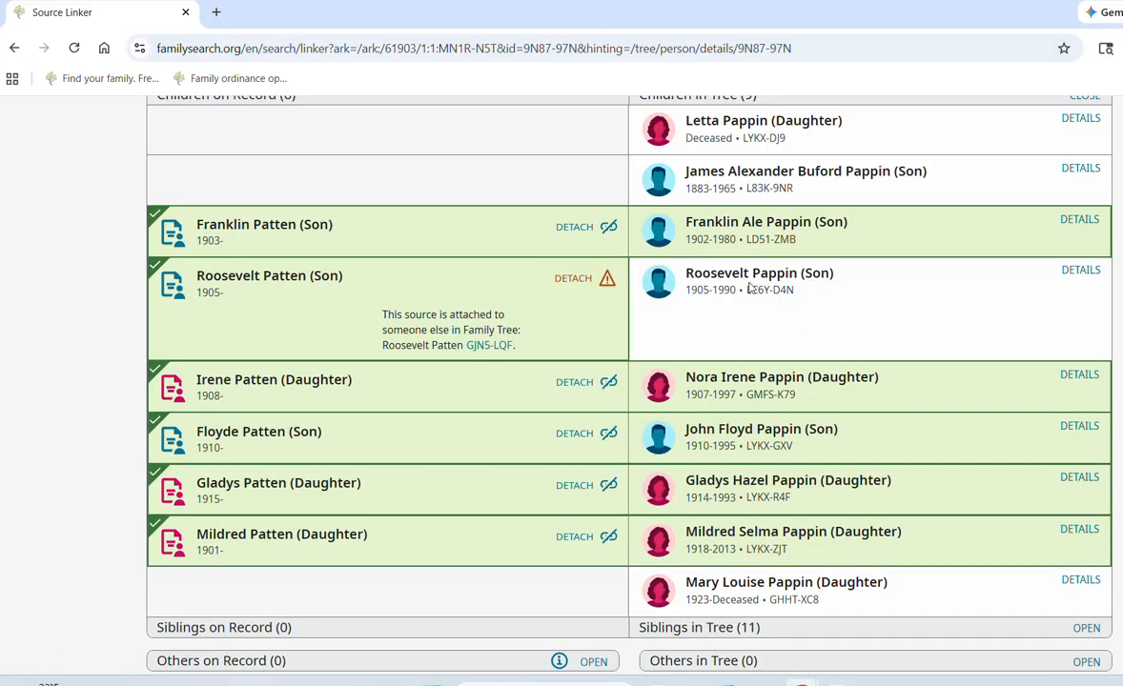
scroll(752, 286, "up", 3)
scroll(762, 160, "down", 2)
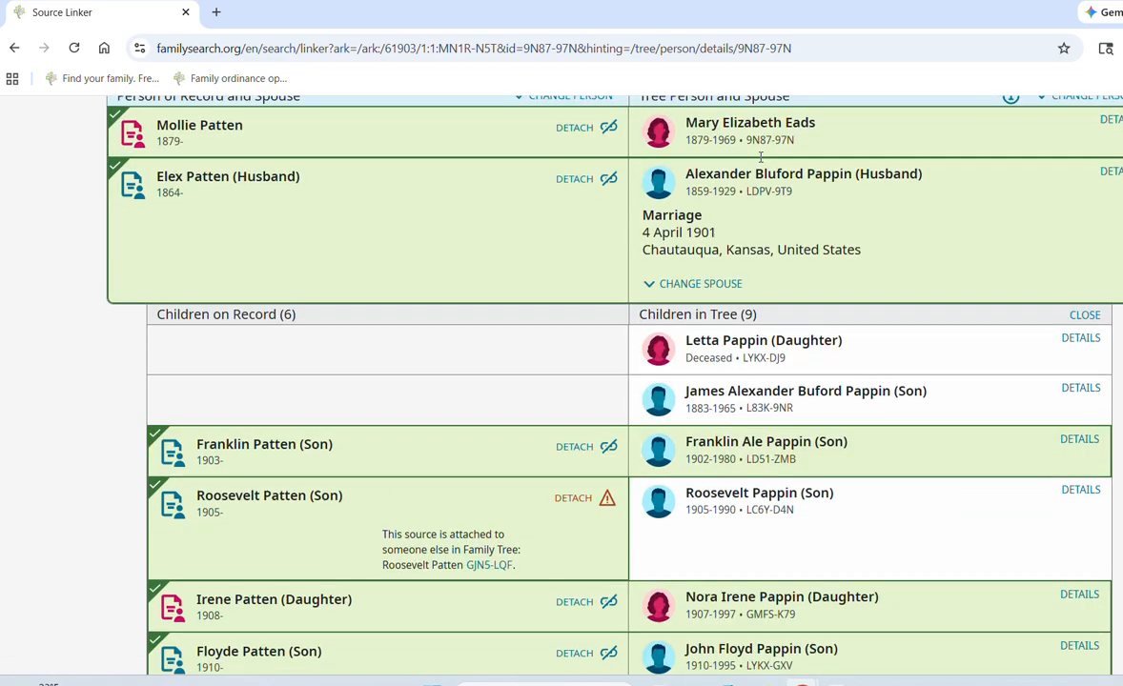
scroll(760, 162, "down", 2)
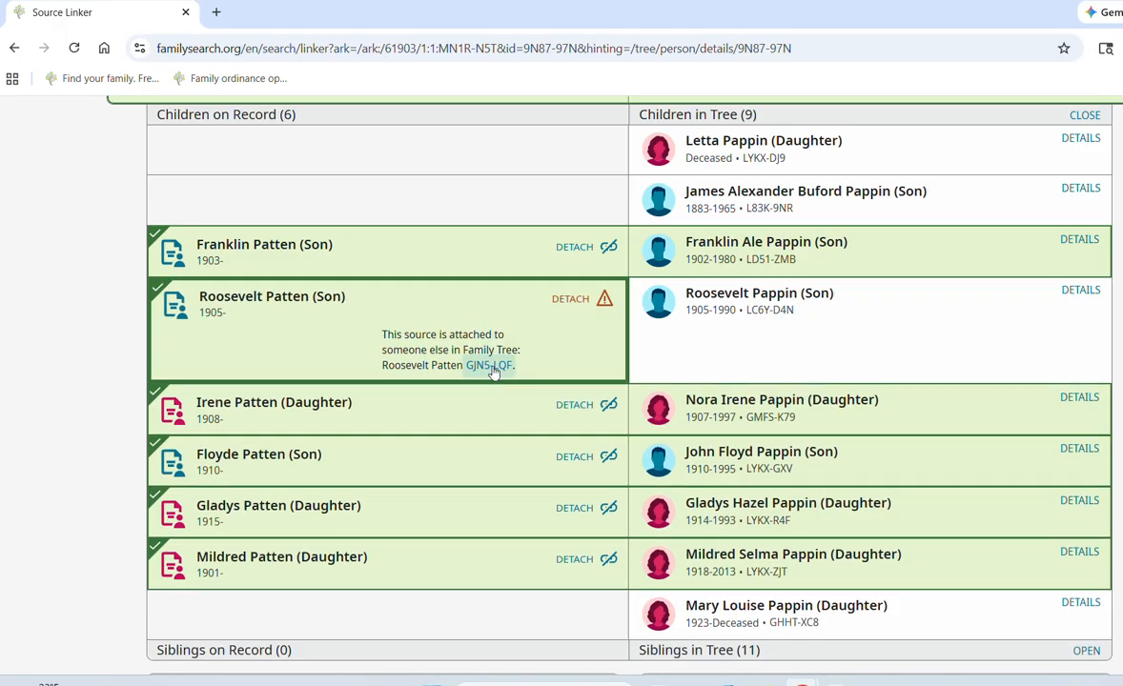
Step: Check the other tree person holding the 1905 son's source and open that person's full page in a new tab
left_click(490, 366)
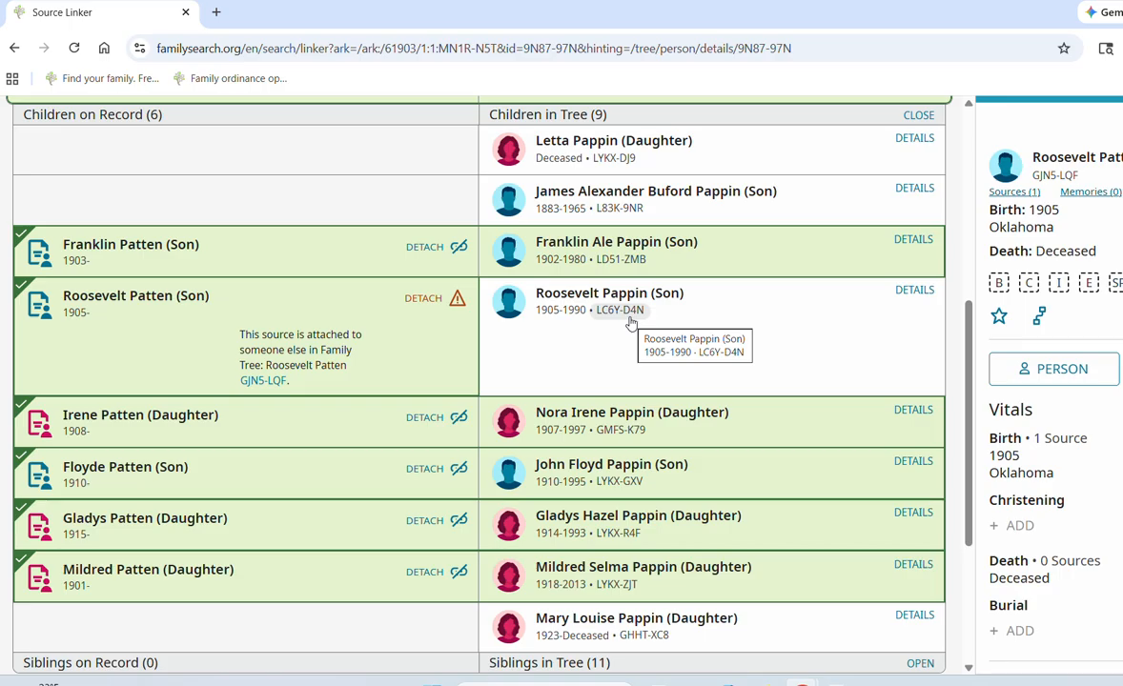
left_click(628, 321)
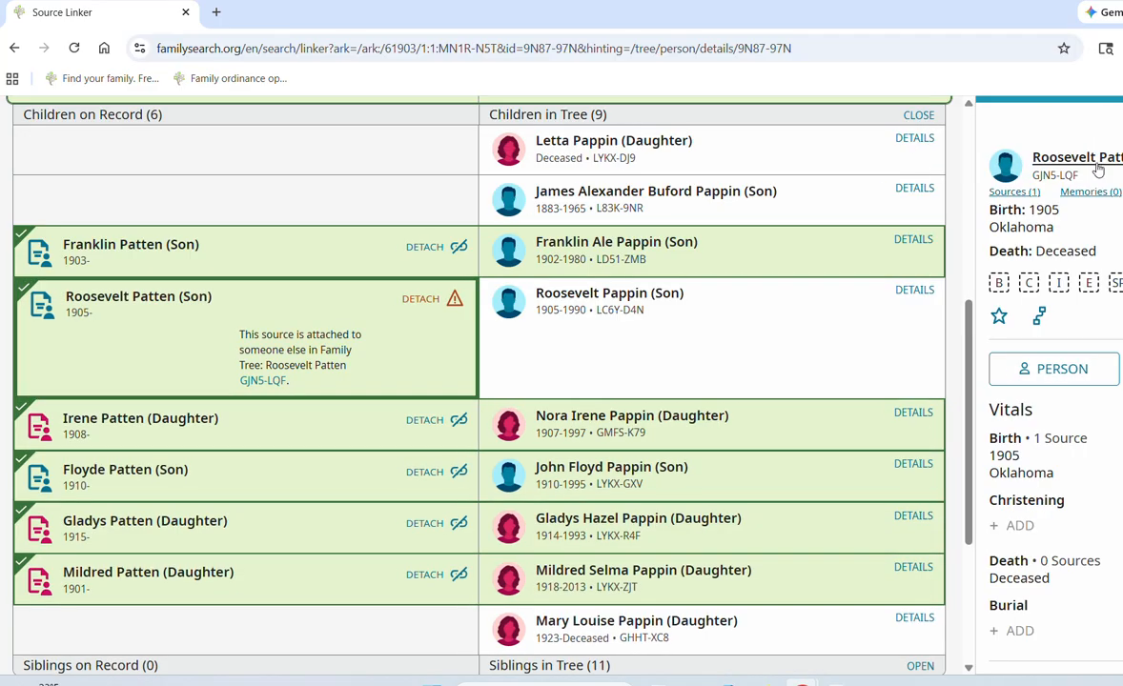
middle_click(1086, 160)
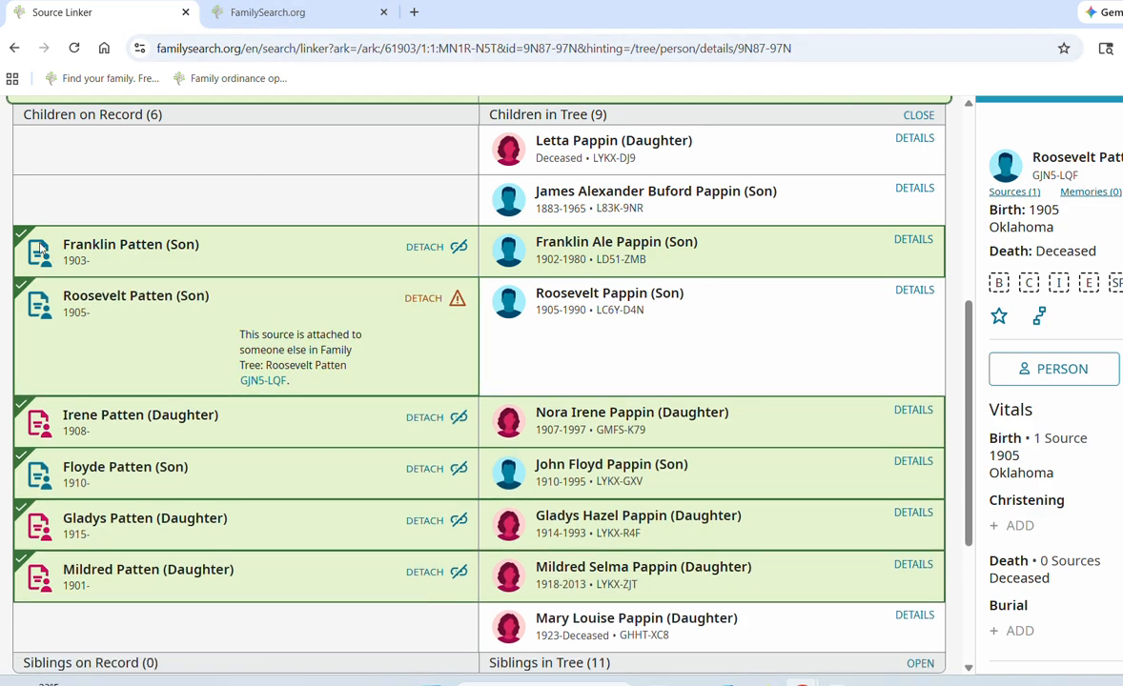
left_click(270, 12)
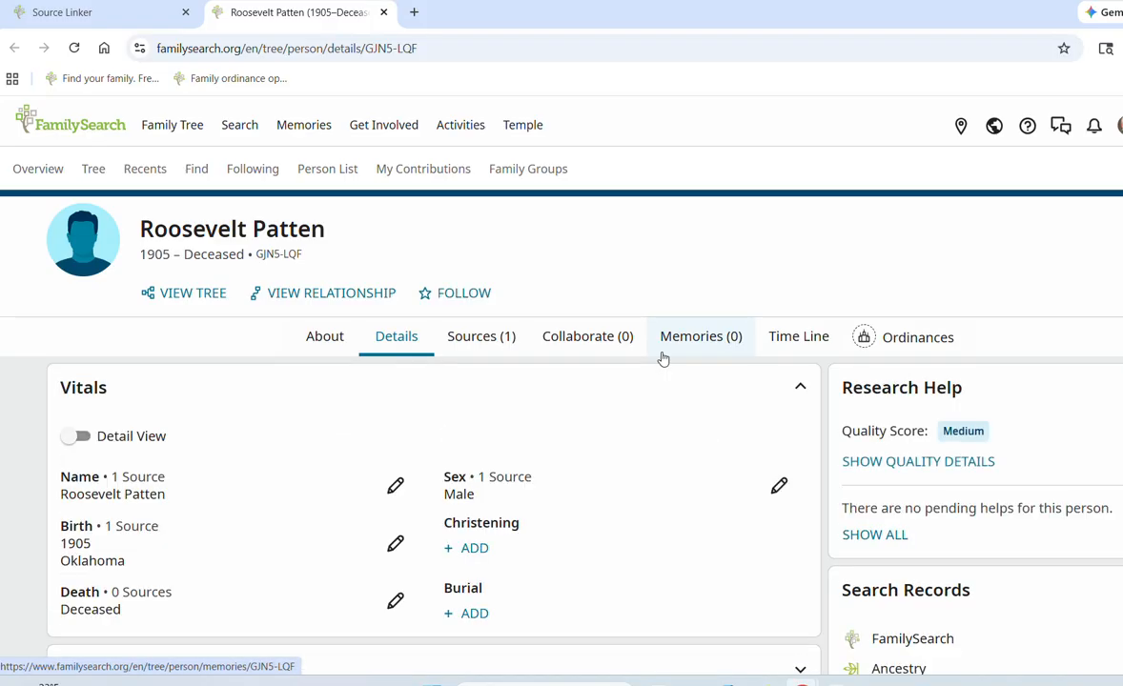
Step: Examine the duplicate son's family members and check how many sources each of his listed parents has
scroll(661, 358, "down", 5)
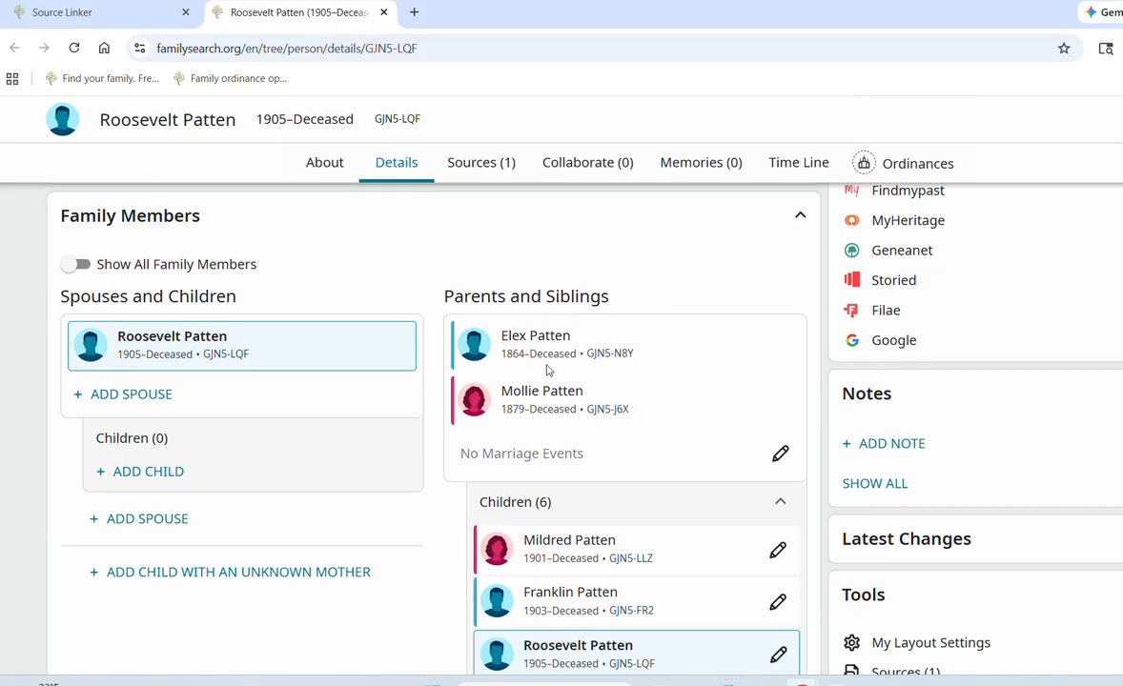
scroll(629, 407, "down", 2)
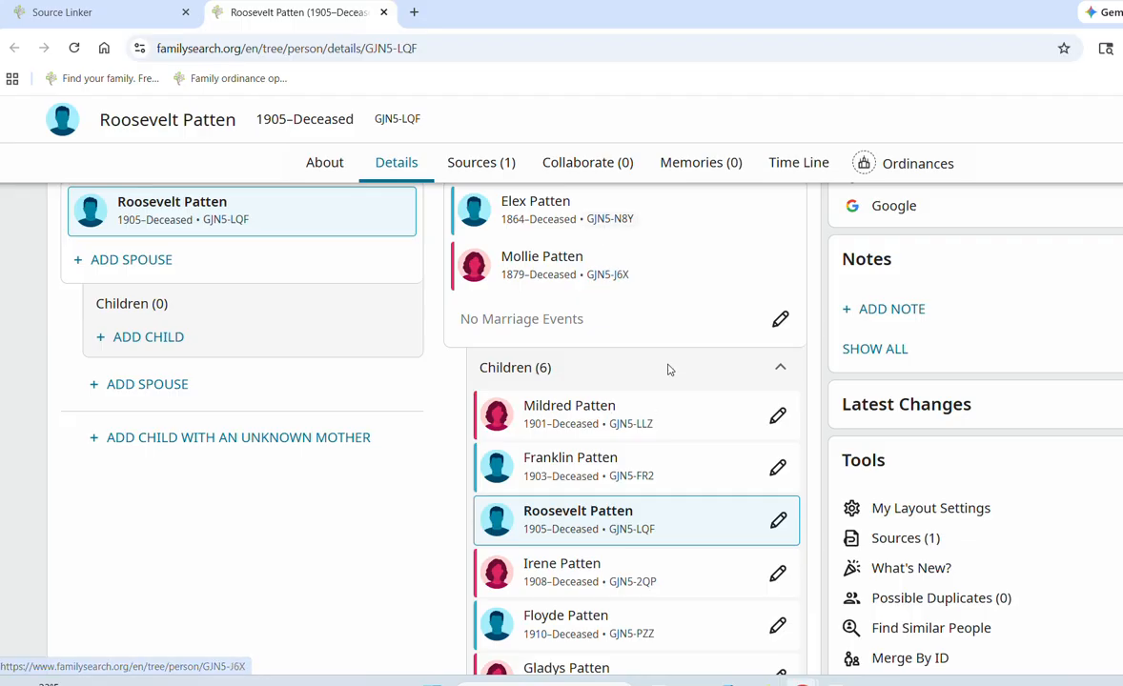
scroll(696, 354, "up", 1)
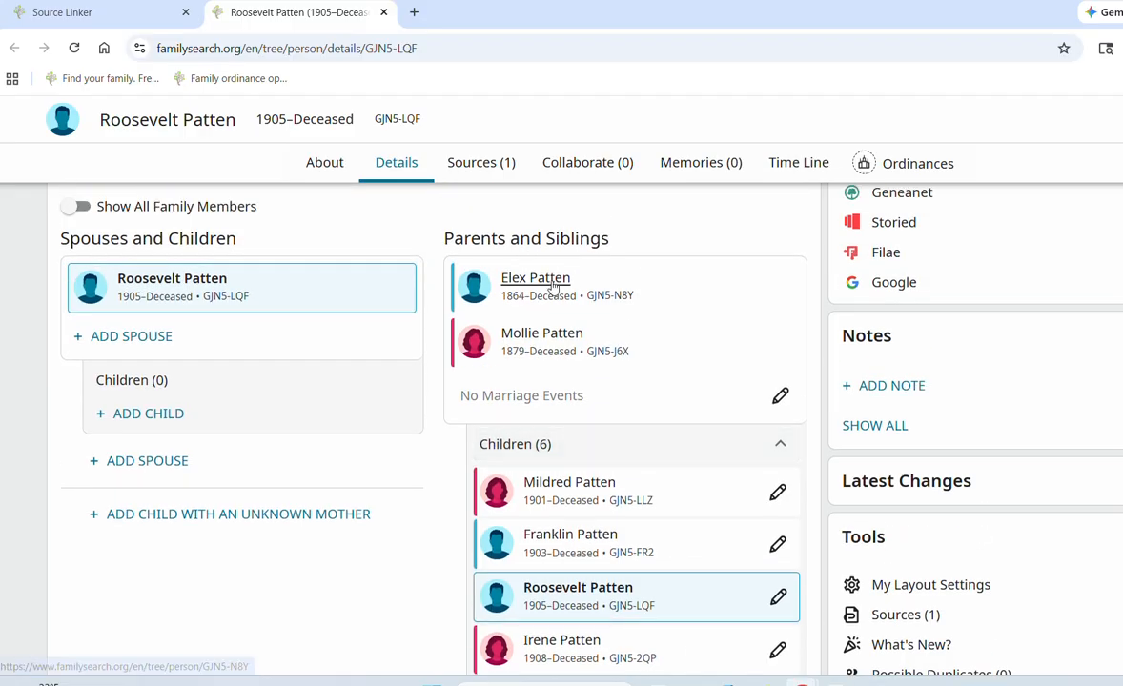
left_click(553, 286)
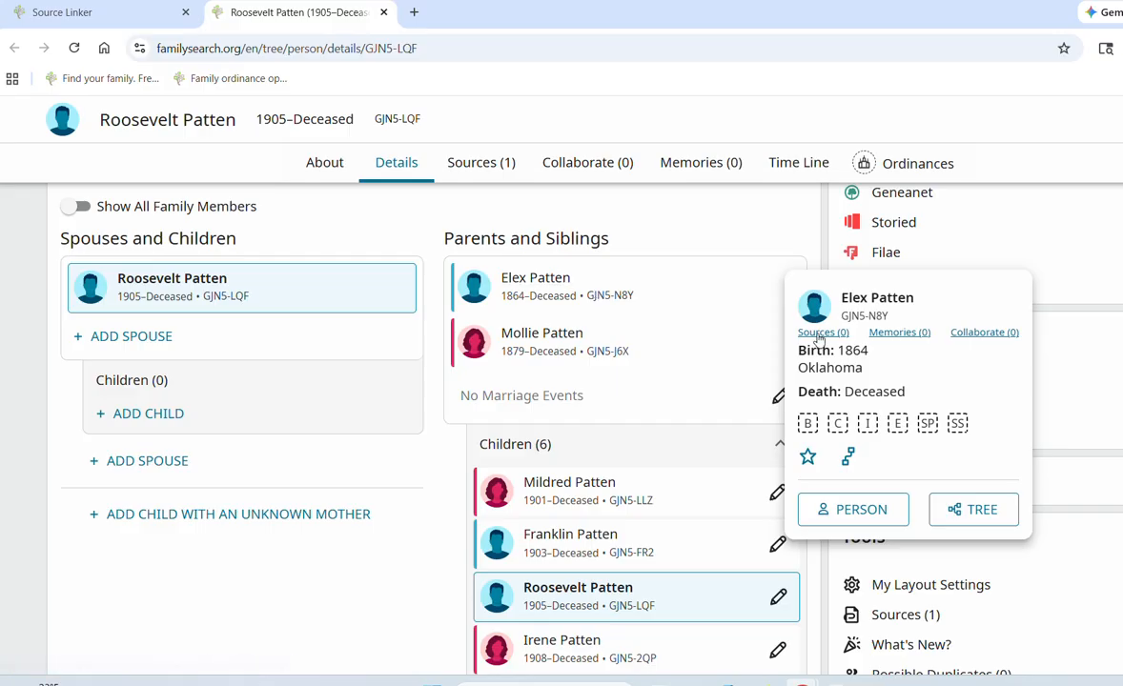
left_click(541, 332)
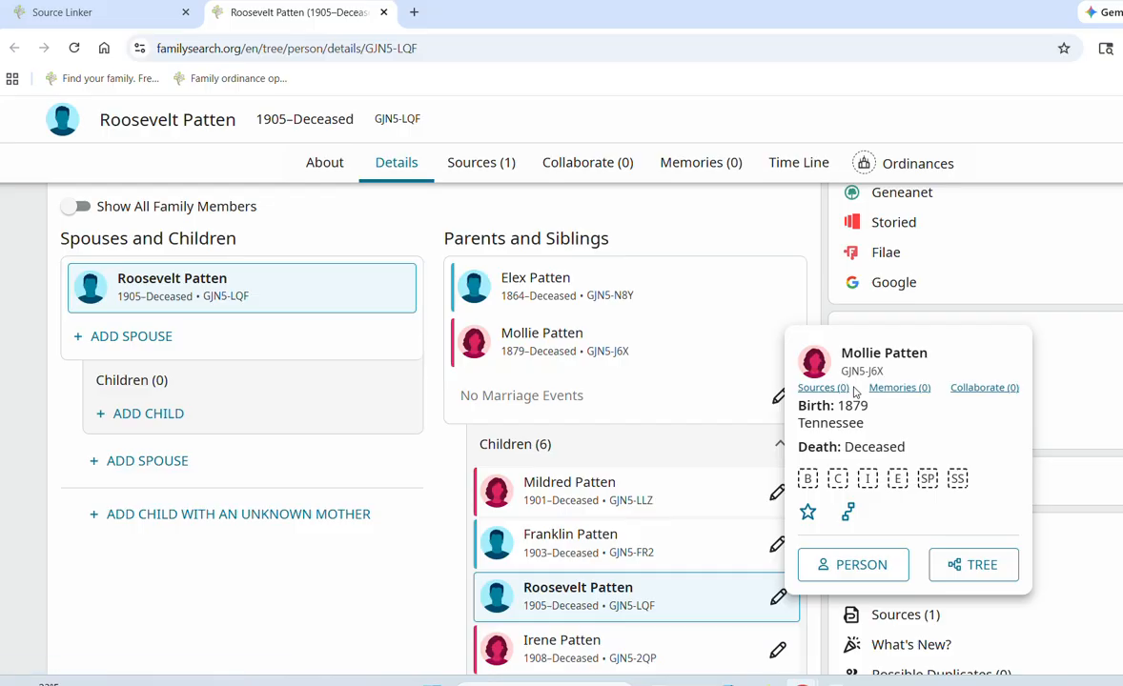
Step: Check the sources of the duplicate daughter born in 1901 and review the full list of siblings and parents
scroll(667, 363, "down", 3)
left_click(587, 260)
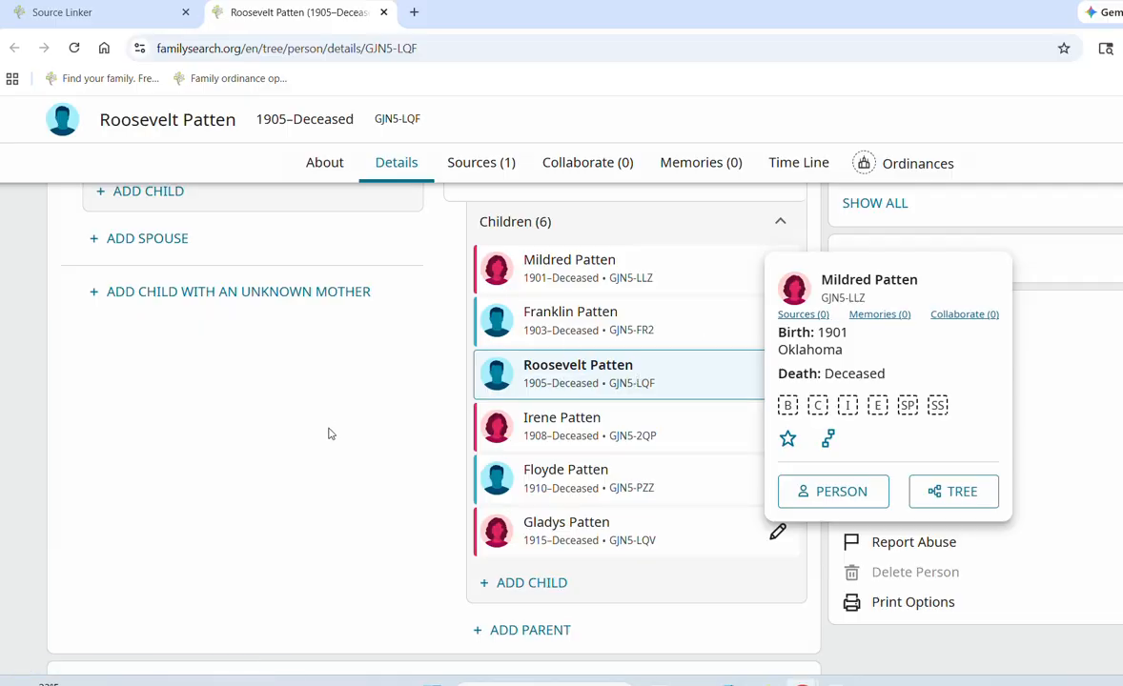
scroll(334, 437, "up", 1)
scroll(333, 437, "up", 2)
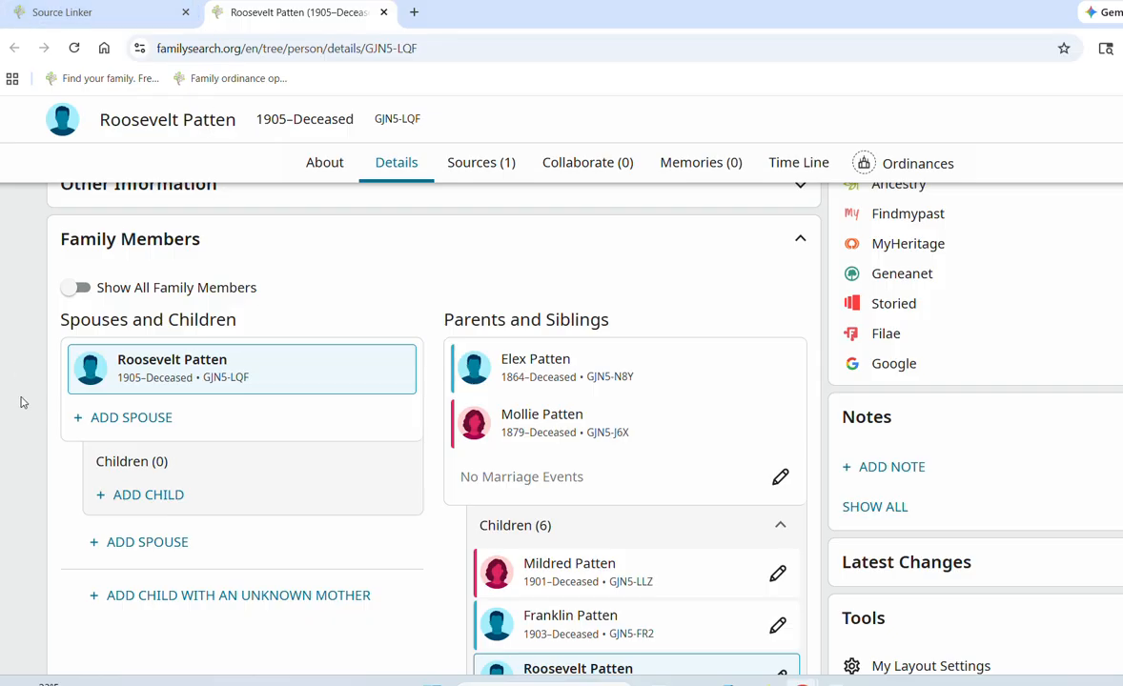
scroll(33, 460, "down", 2)
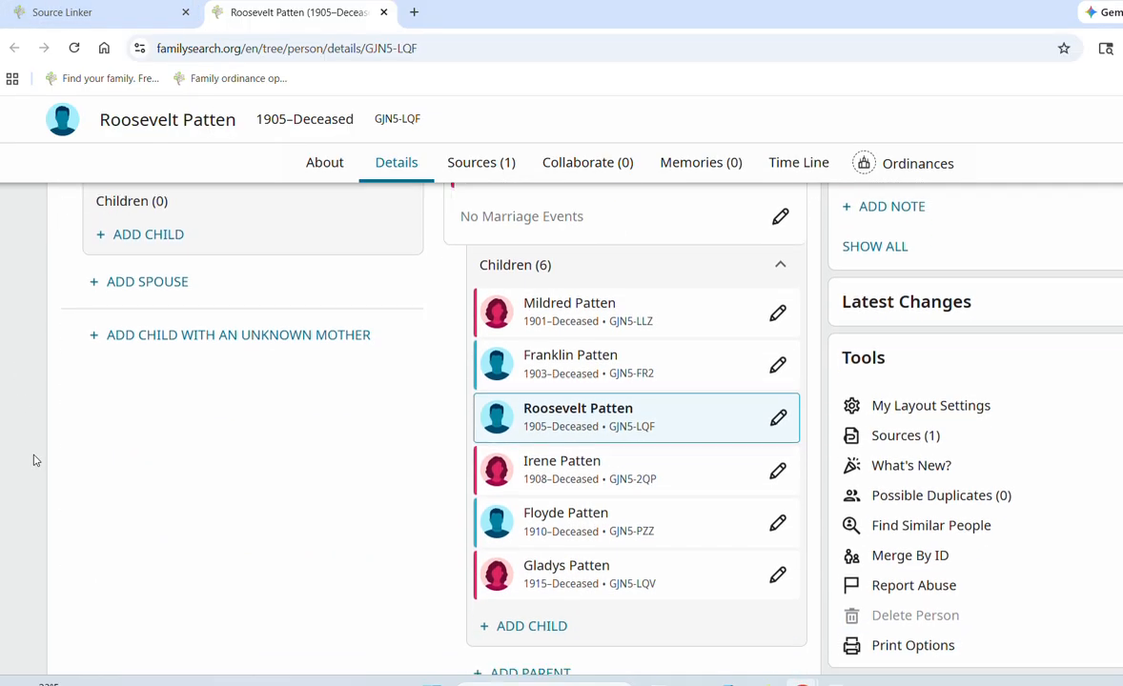
scroll(33, 461, "up", 1)
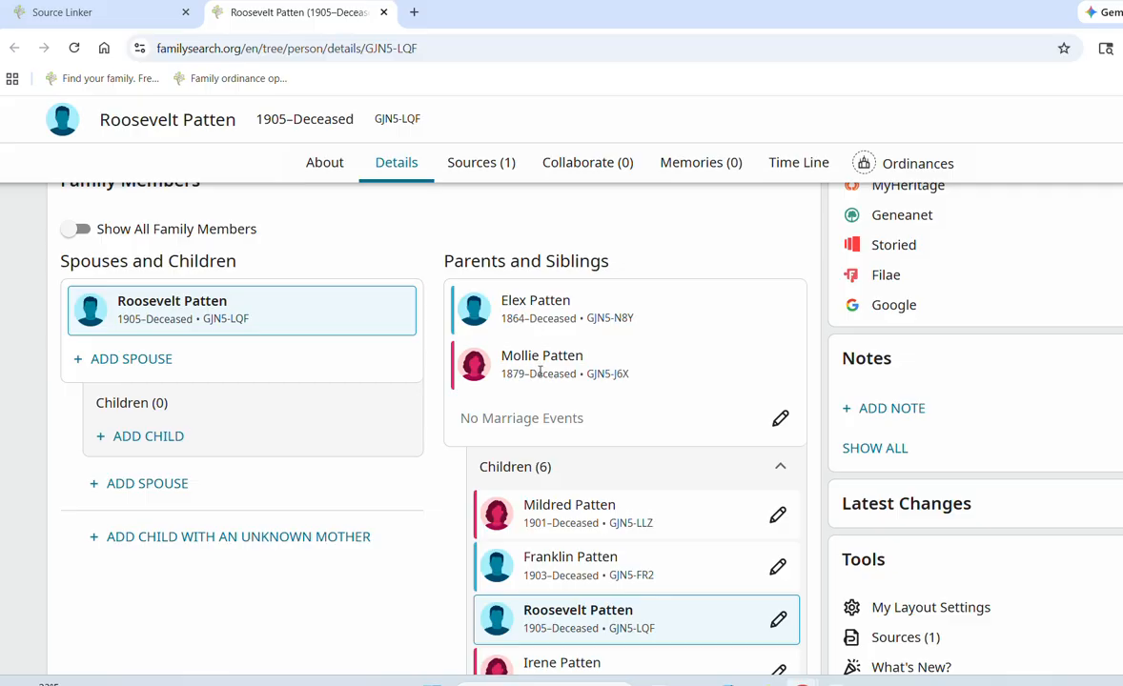
scroll(565, 565, "down", 3)
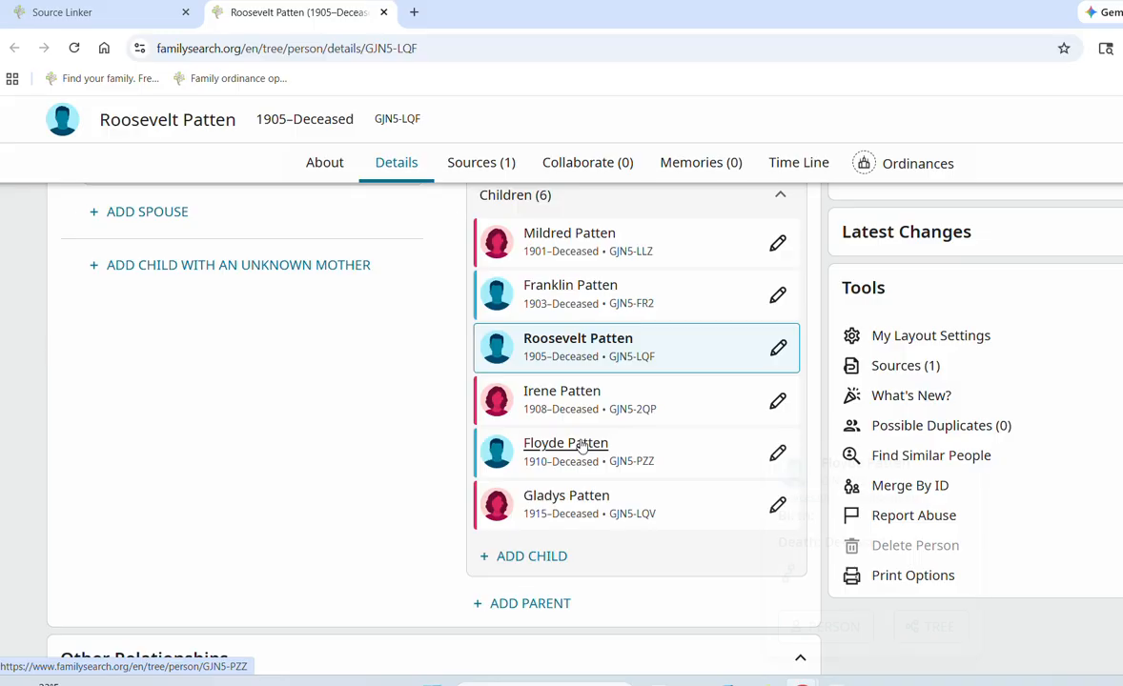
Step: Check the sources of the duplicate siblings born in 1910 and 1915 on the 1905 son's page
mouse_move(582, 444)
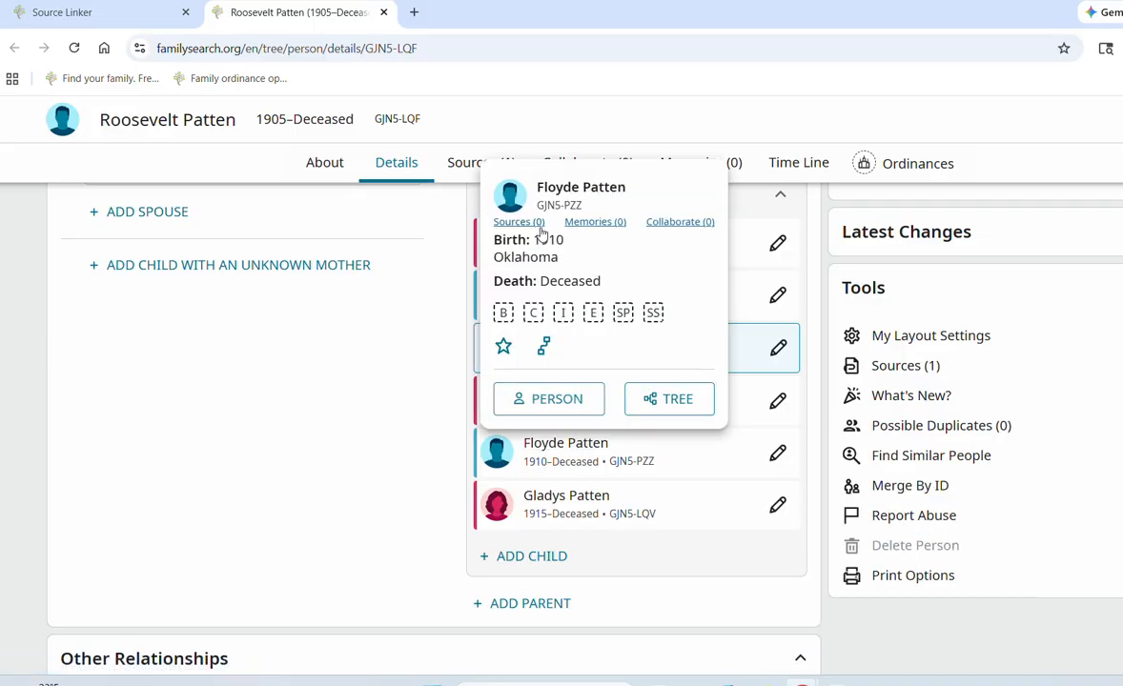
mouse_move(584, 505)
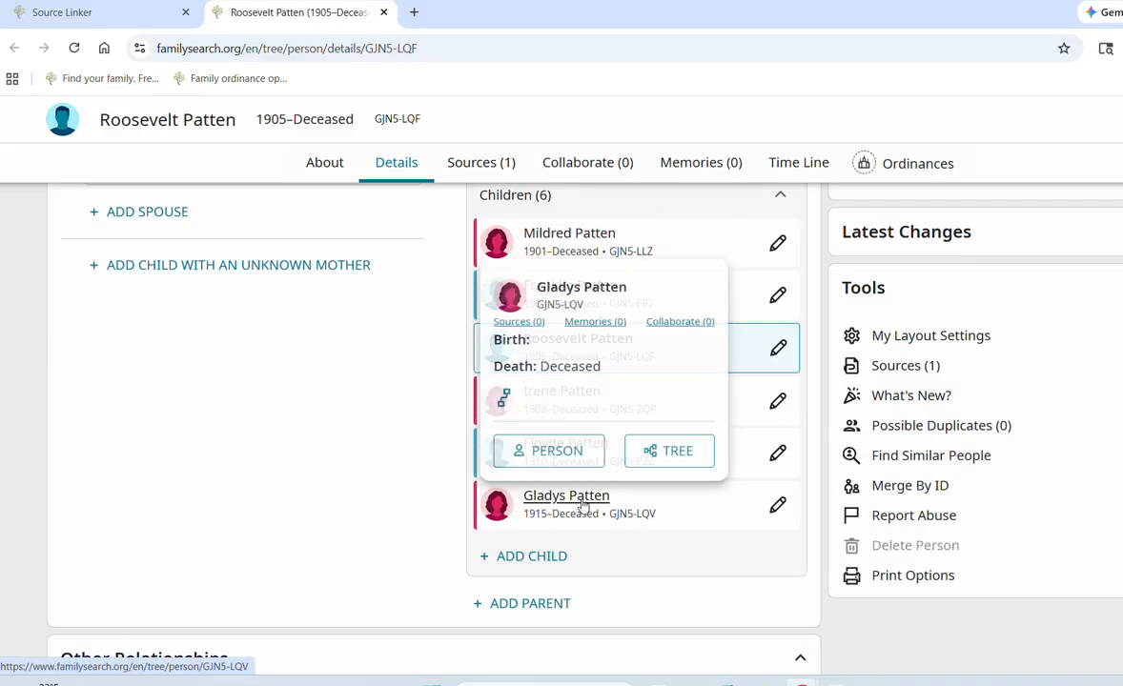
scroll(333, 471, "up", 5)
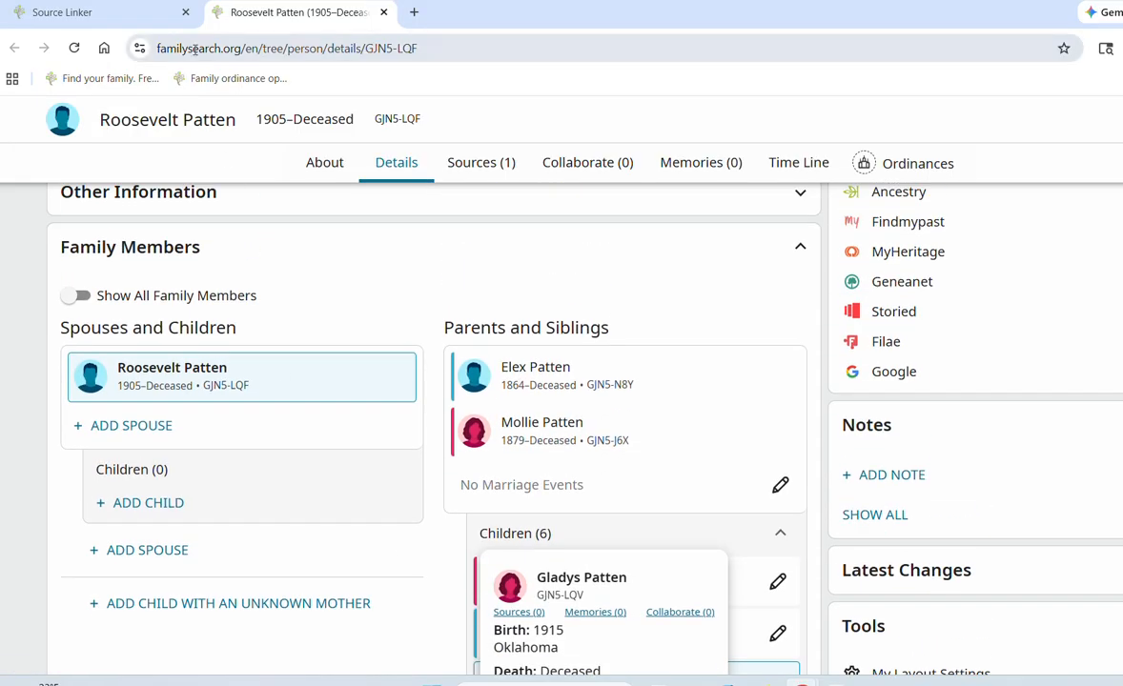
Step: Start a merge by ID of the duplicate 1905 son, using the tree ID of the 1905–1990 son in the source linker
left_click(110, 17)
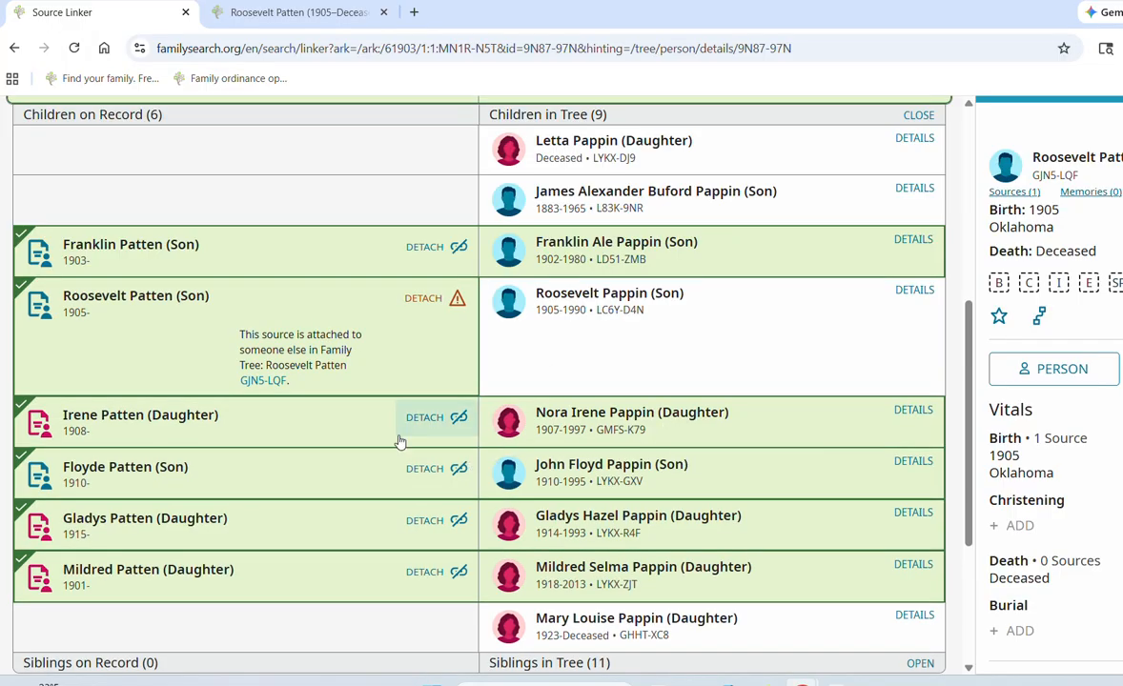
scroll(399, 441, "up", 5)
scroll(400, 441, "down", 4)
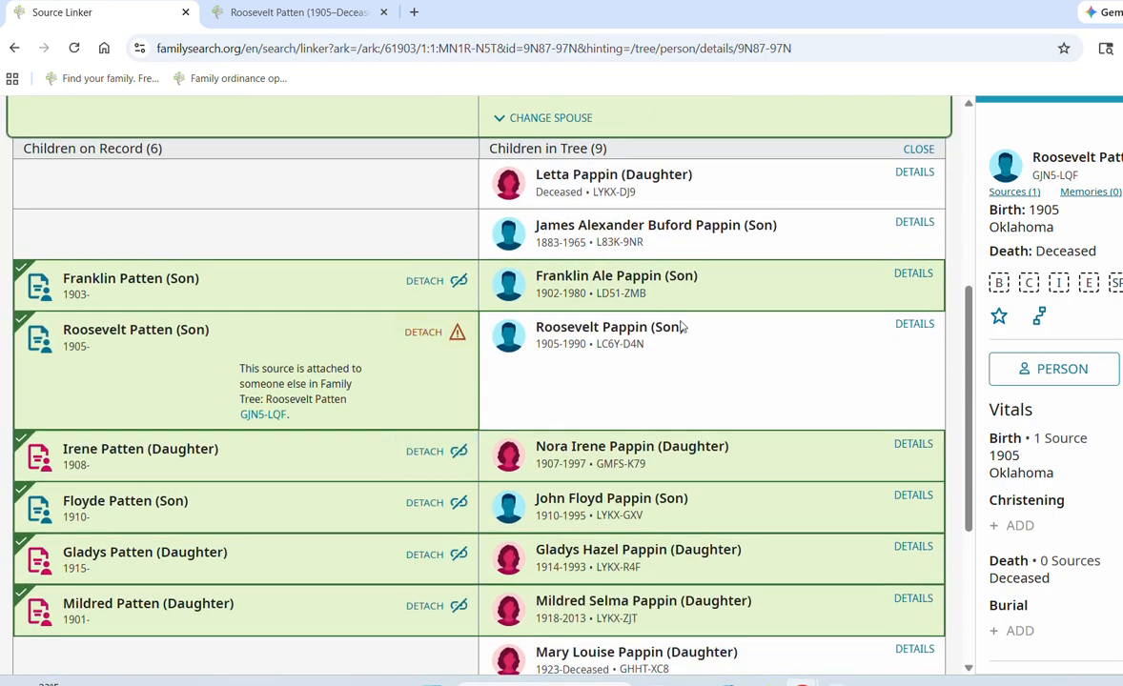
left_click(298, 13)
scroll(639, 358, "down", 2)
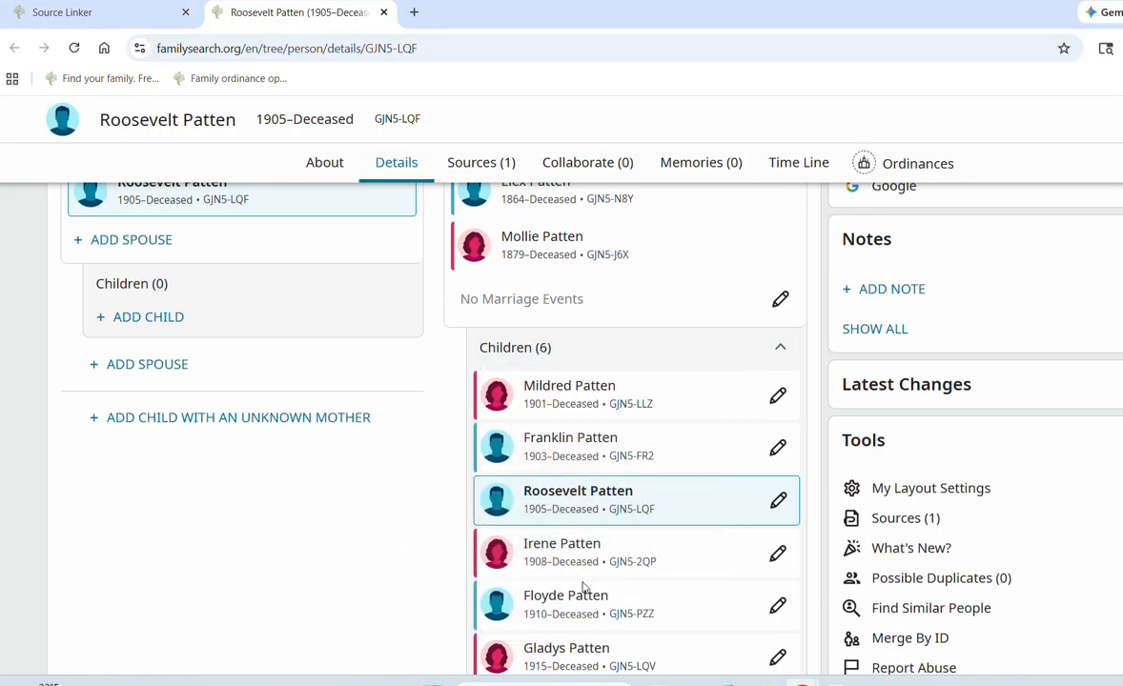
left_click(909, 640)
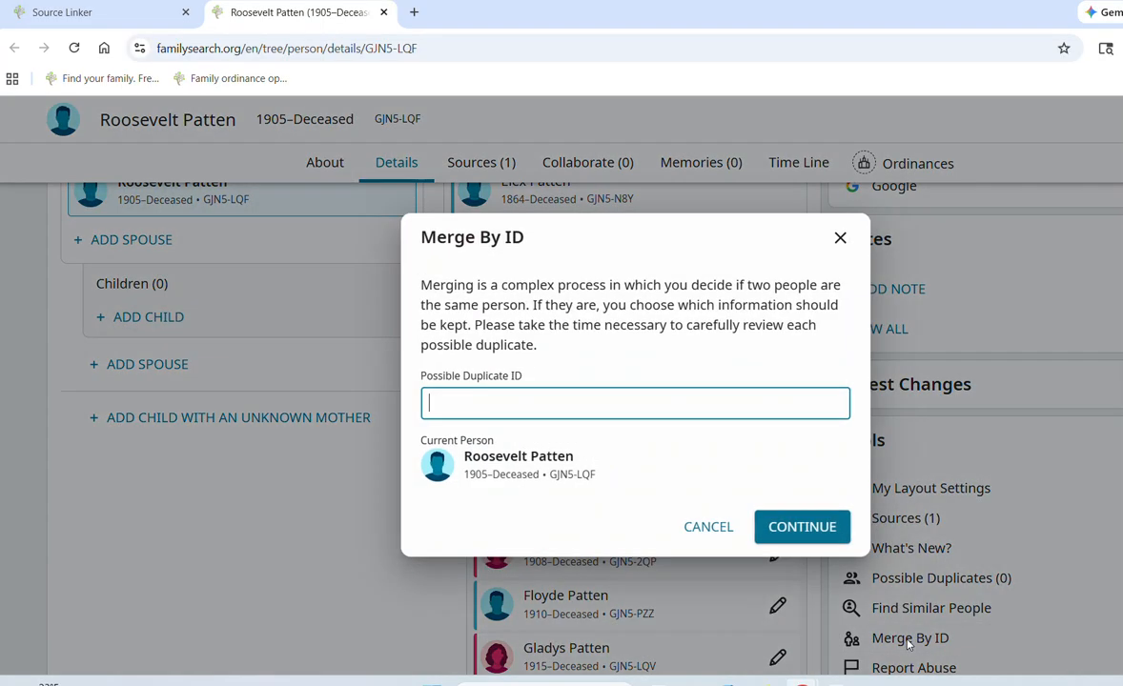
left_click(593, 397)
type("LC6Y-D4N")
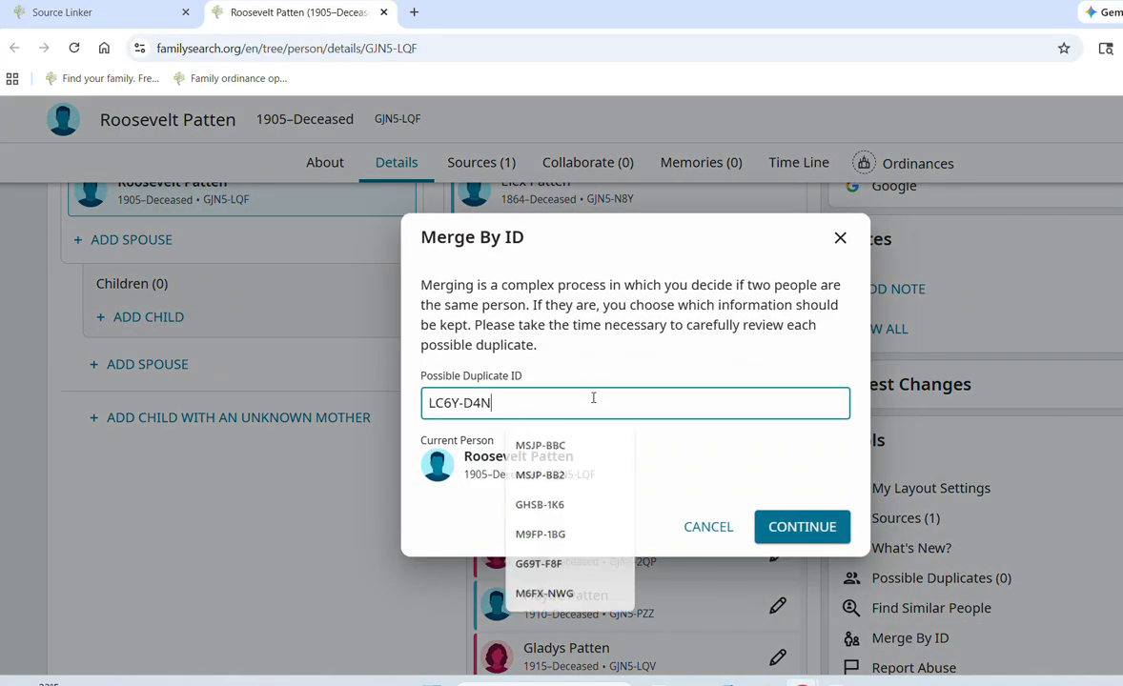
left_click(815, 527)
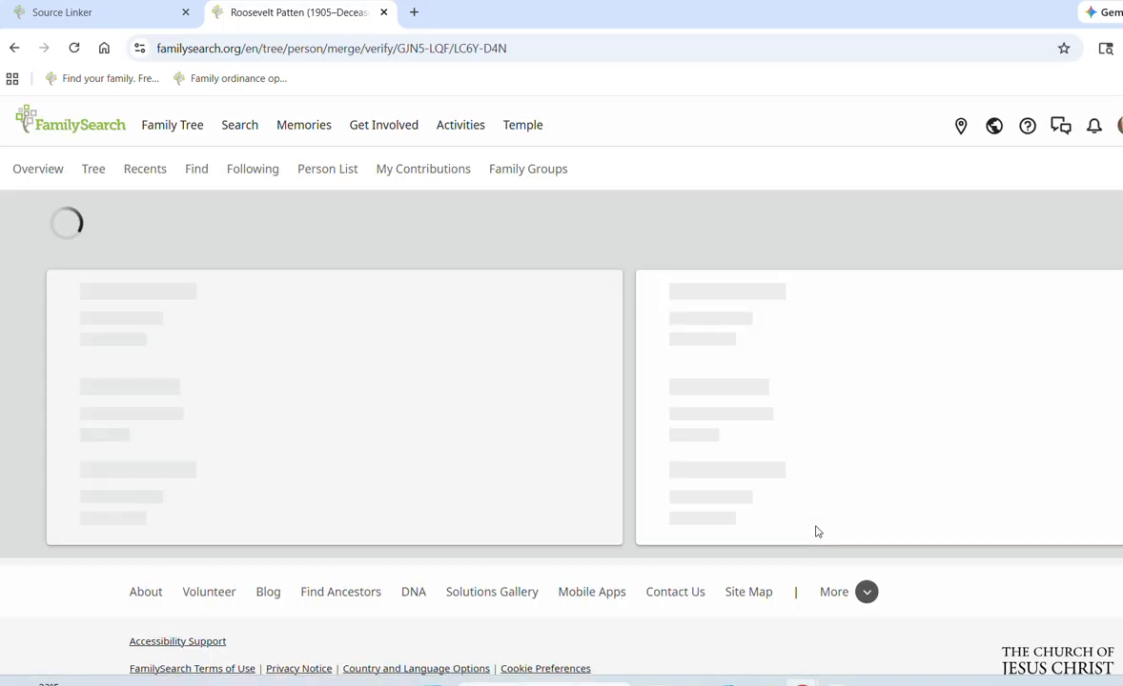
Step: Compare both sons' details and sources, and switch the merge positions so the 1905–1990 person is the surviving one
scroll(816, 532, "down", 3)
scroll(816, 532, "down", 15)
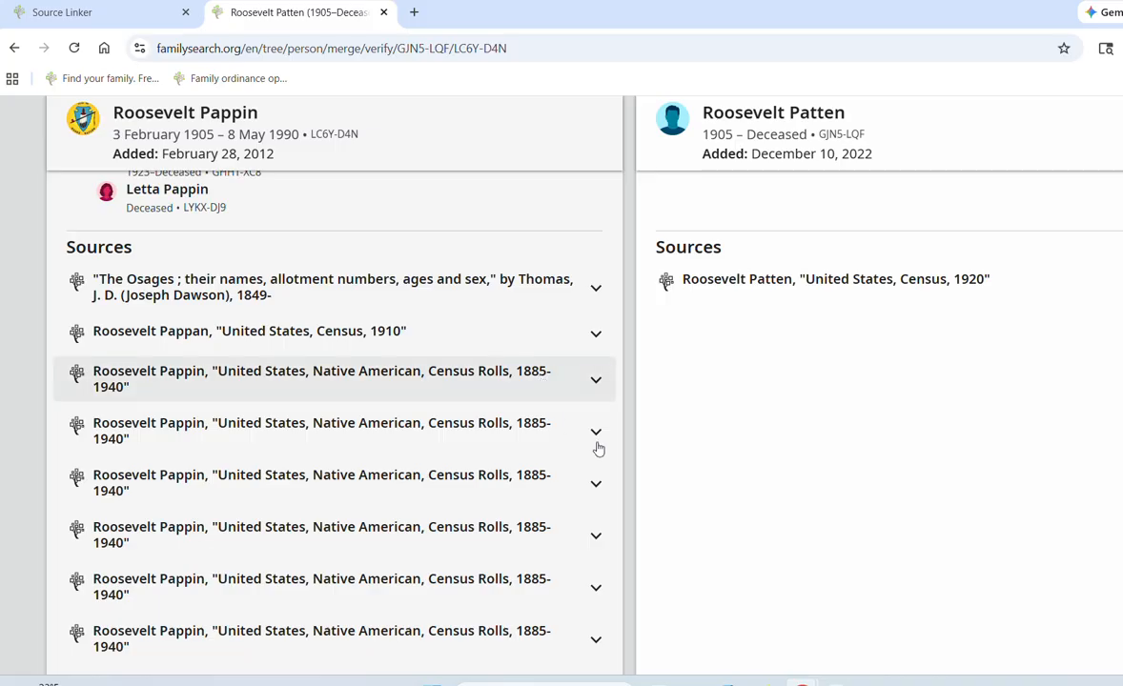
scroll(867, 485, "down", 4)
scroll(867, 363, "up", 3)
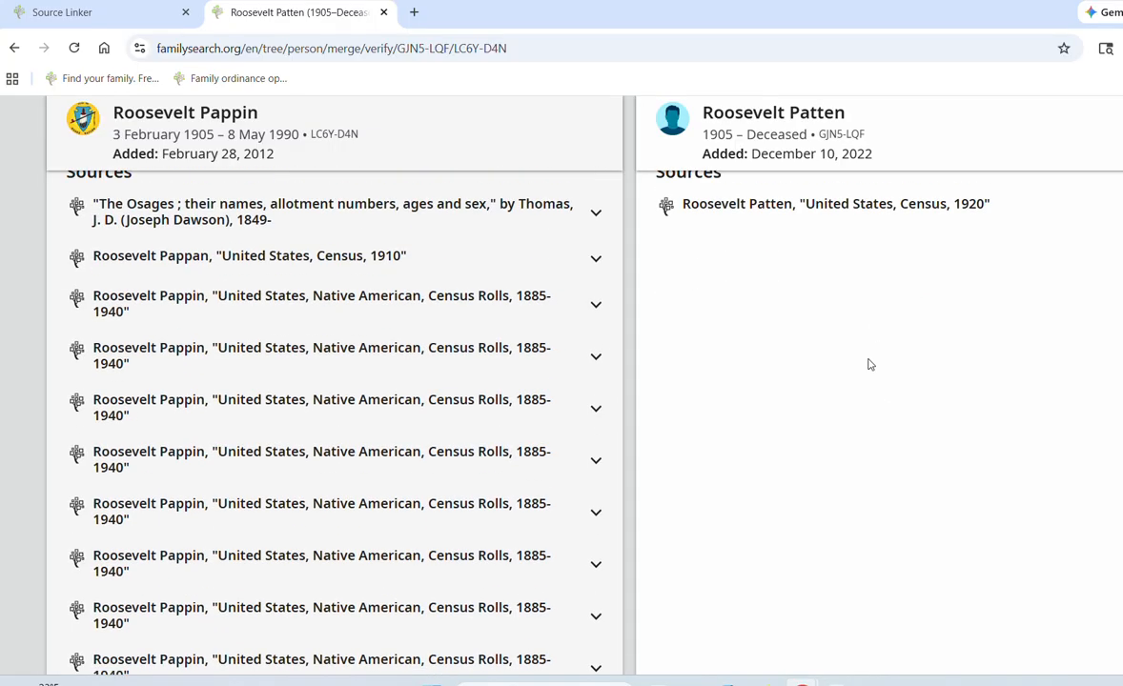
scroll(897, 389, "down", 10)
scroll(897, 391, "down", 3)
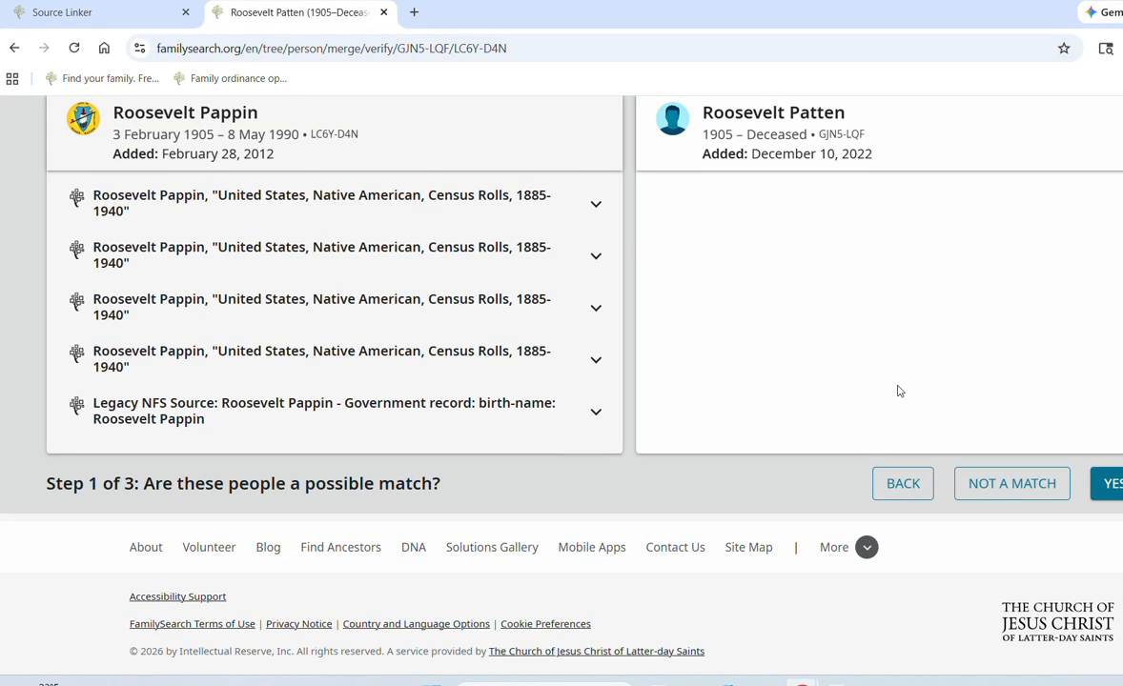
scroll(897, 390, "up", 15)
scroll(897, 391, "up", 10)
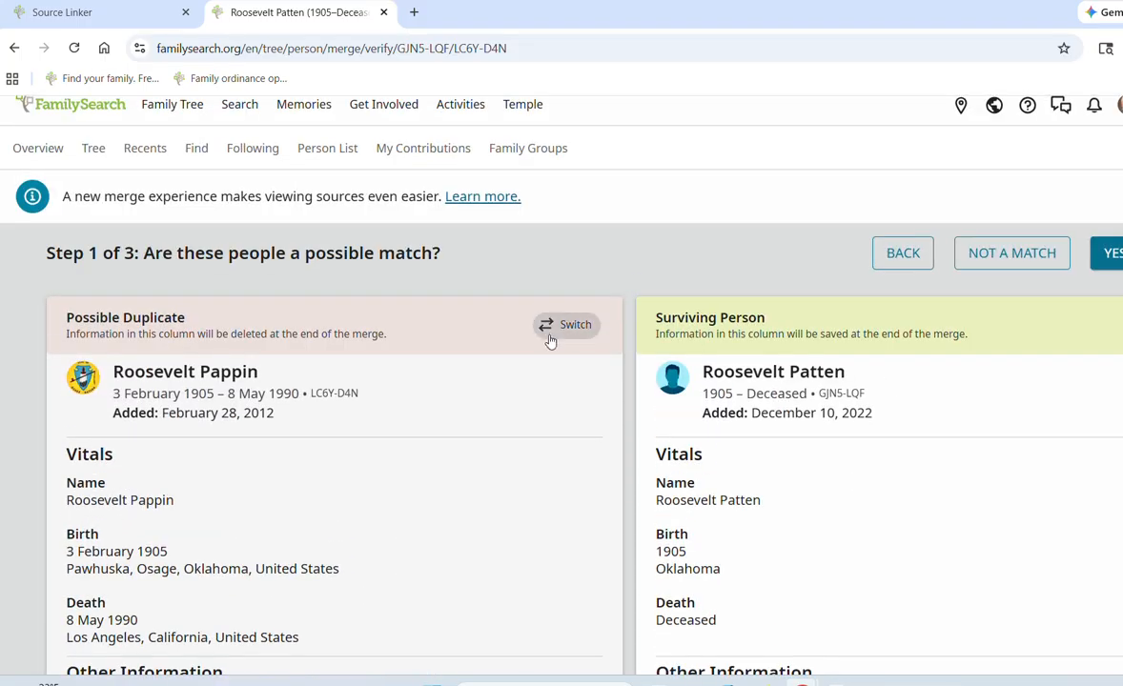
left_click(559, 329)
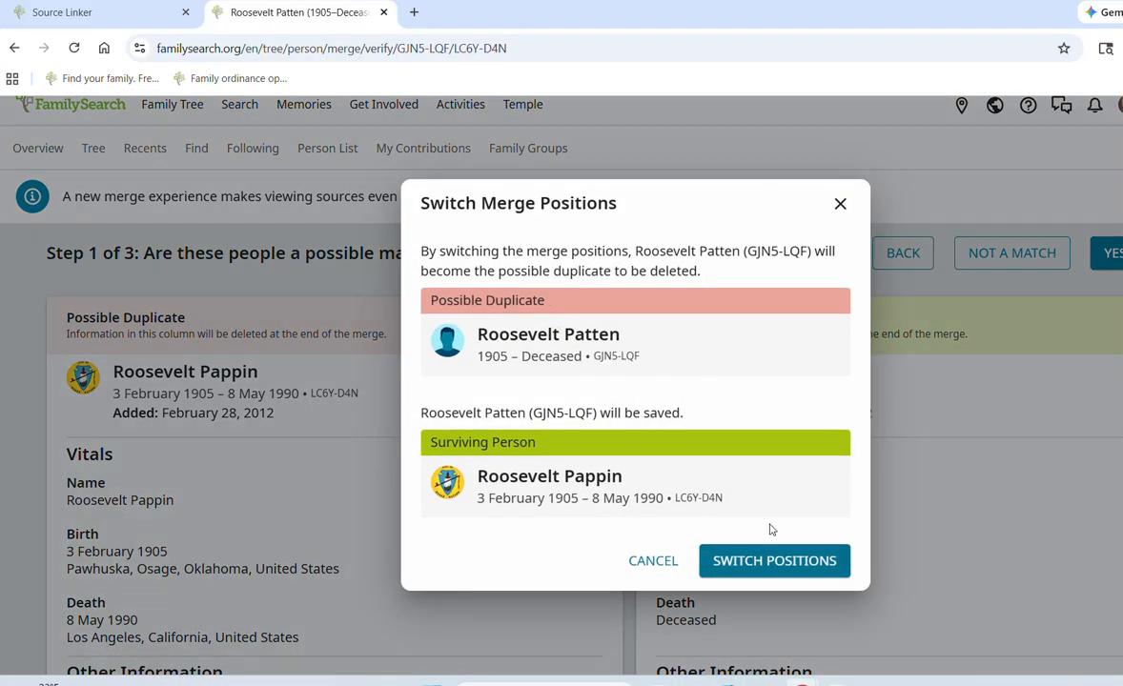
left_click(797, 570)
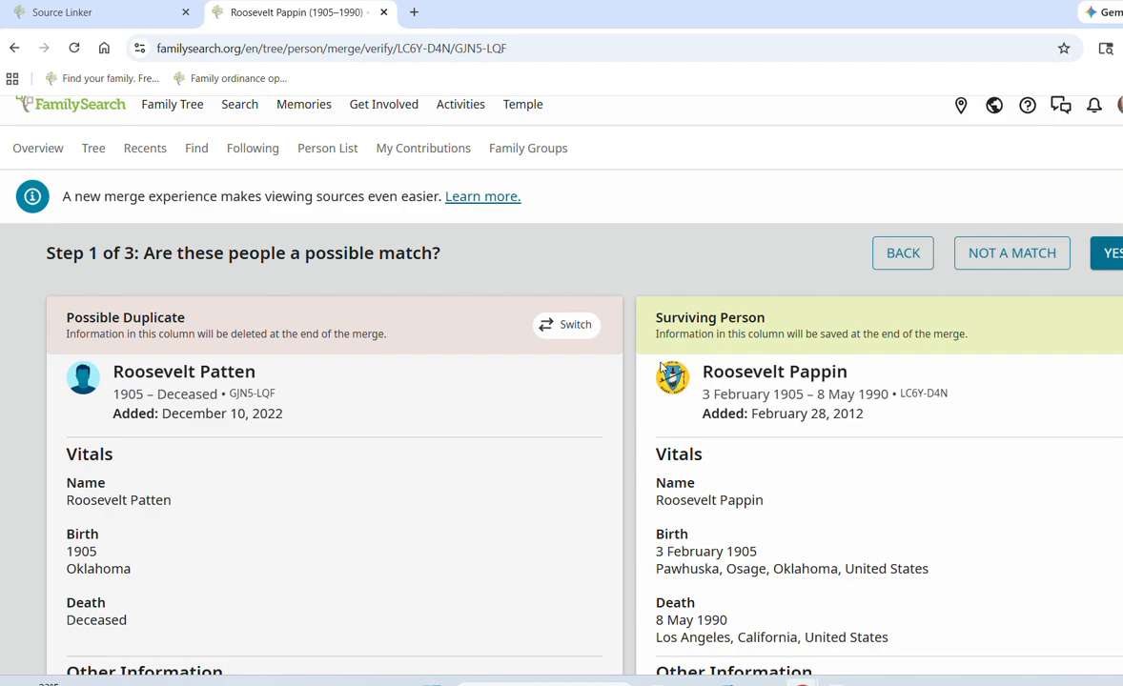
Step: Review the switched comparison and accept the two people as a possible match
scroll(749, 468, "down", 10)
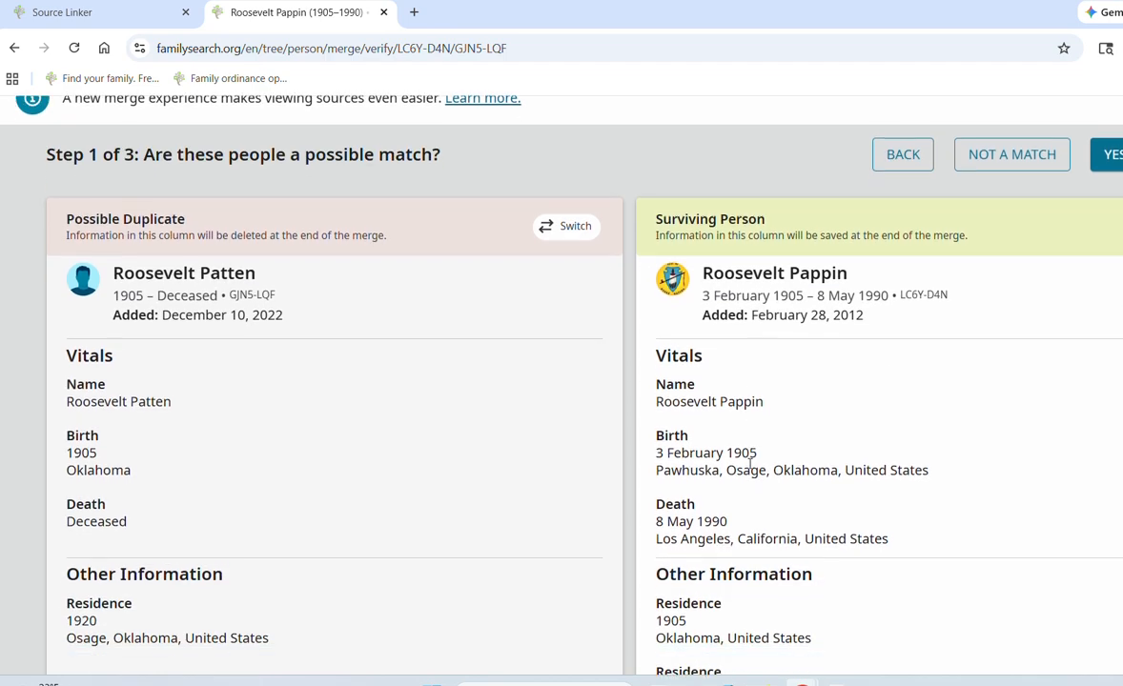
scroll(751, 464, "down", 12)
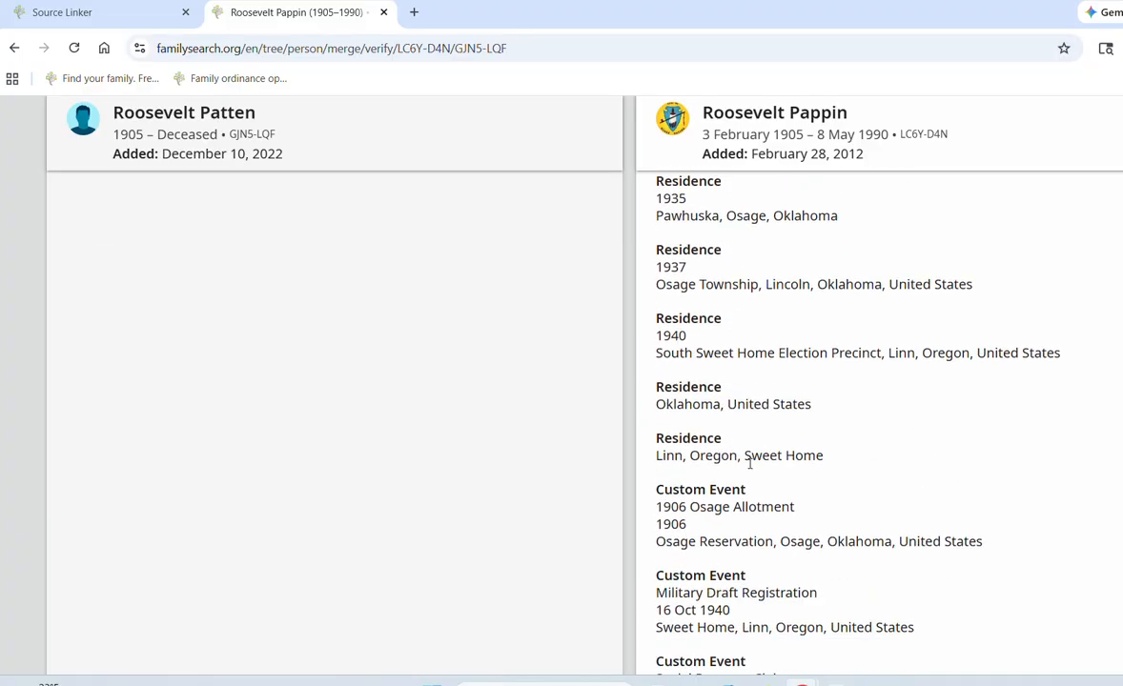
scroll(751, 469, "up", 16)
scroll(749, 468, "up", 5)
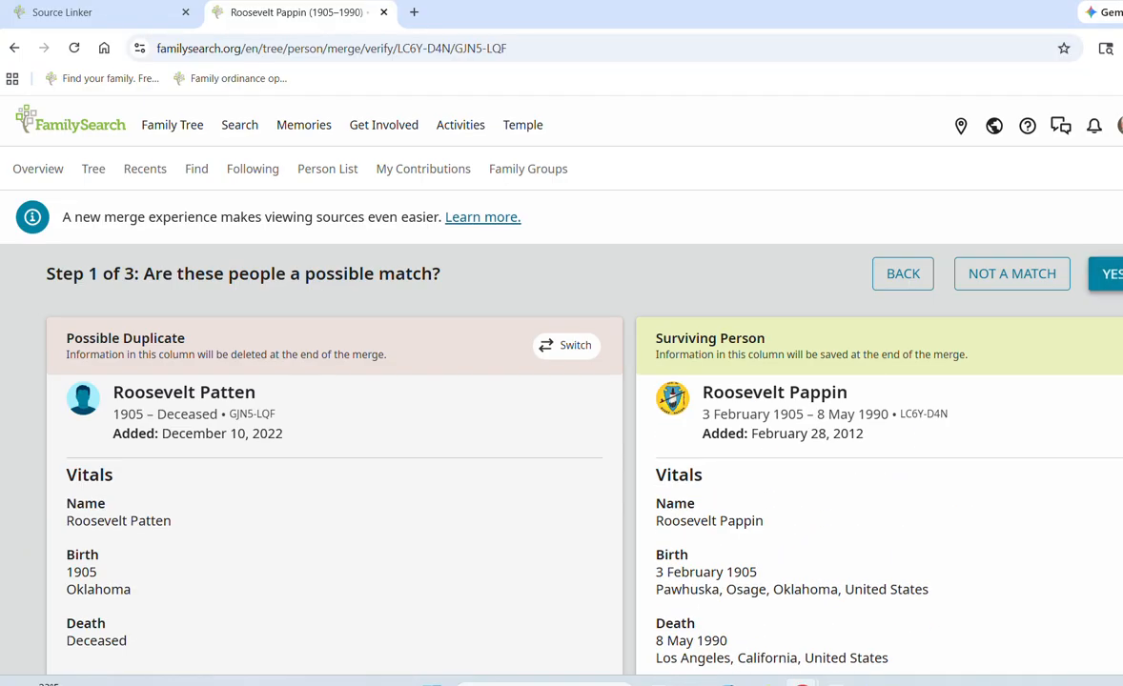
left_click(1106, 275)
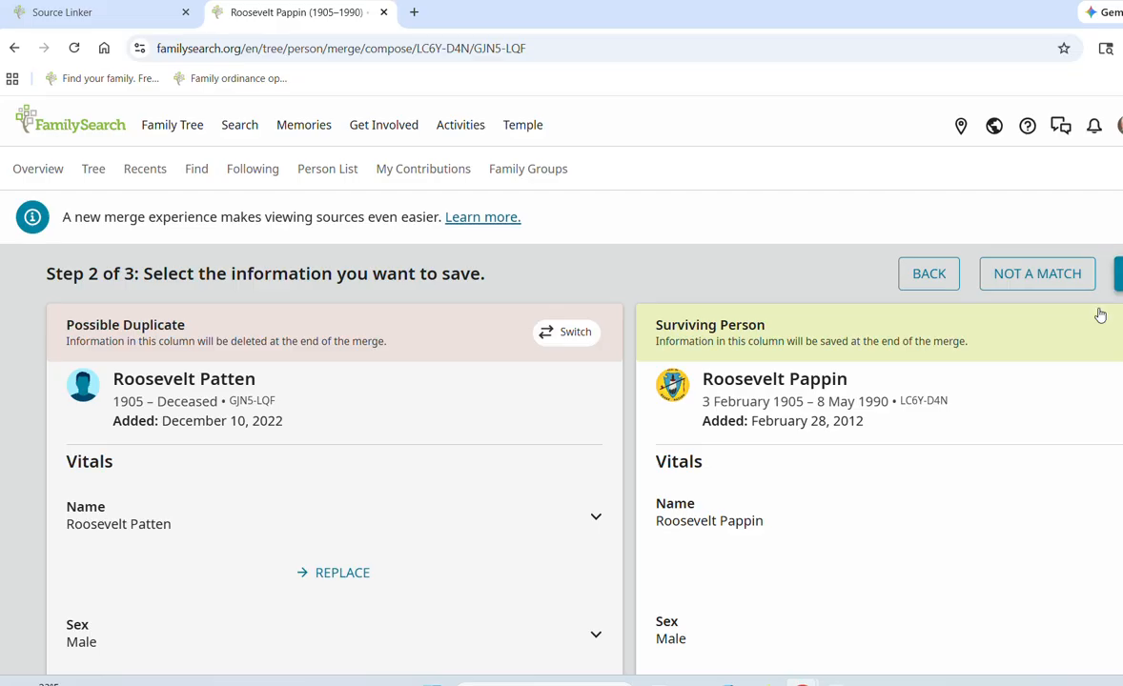
Step: Review the information kept on the surviving son, including the 1920 Osage residence, and continue to the merge confirmation
scroll(940, 531, "down", 15)
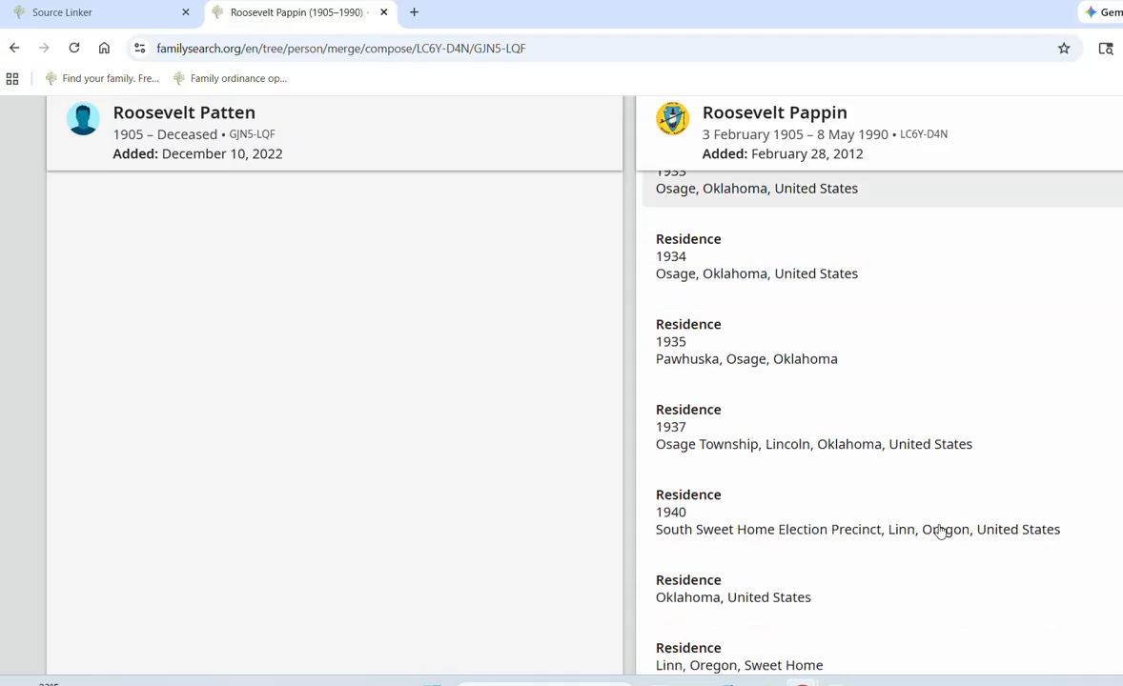
scroll(940, 531, "down", 10)
scroll(937, 532, "up", 2)
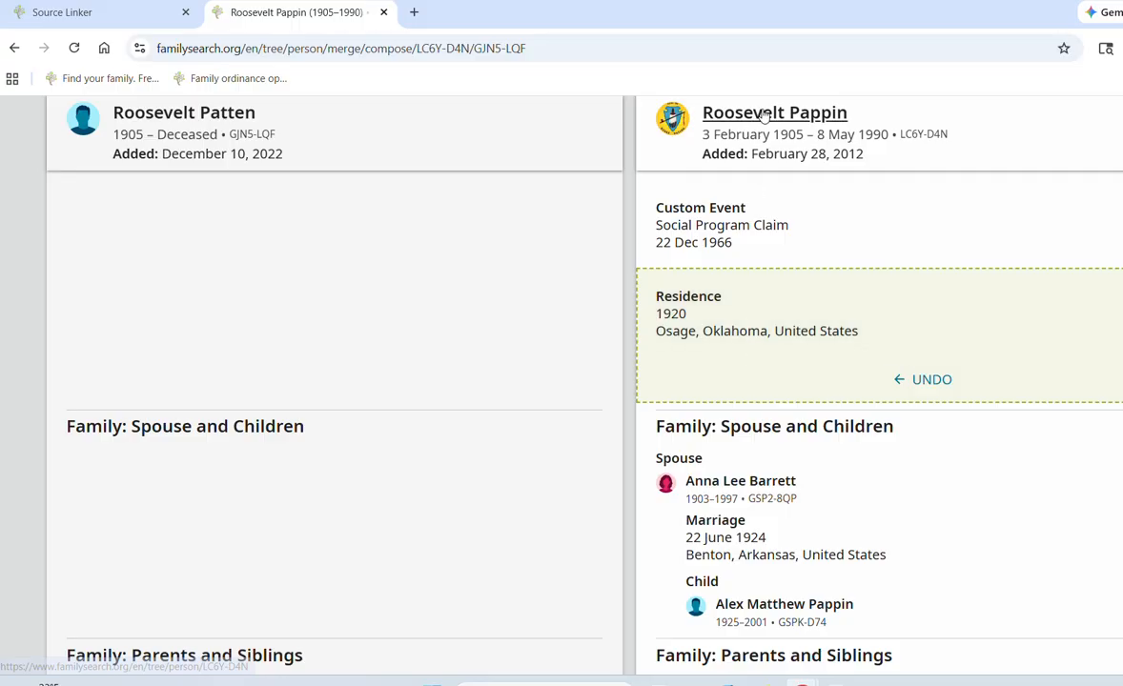
scroll(902, 215, "up", 15)
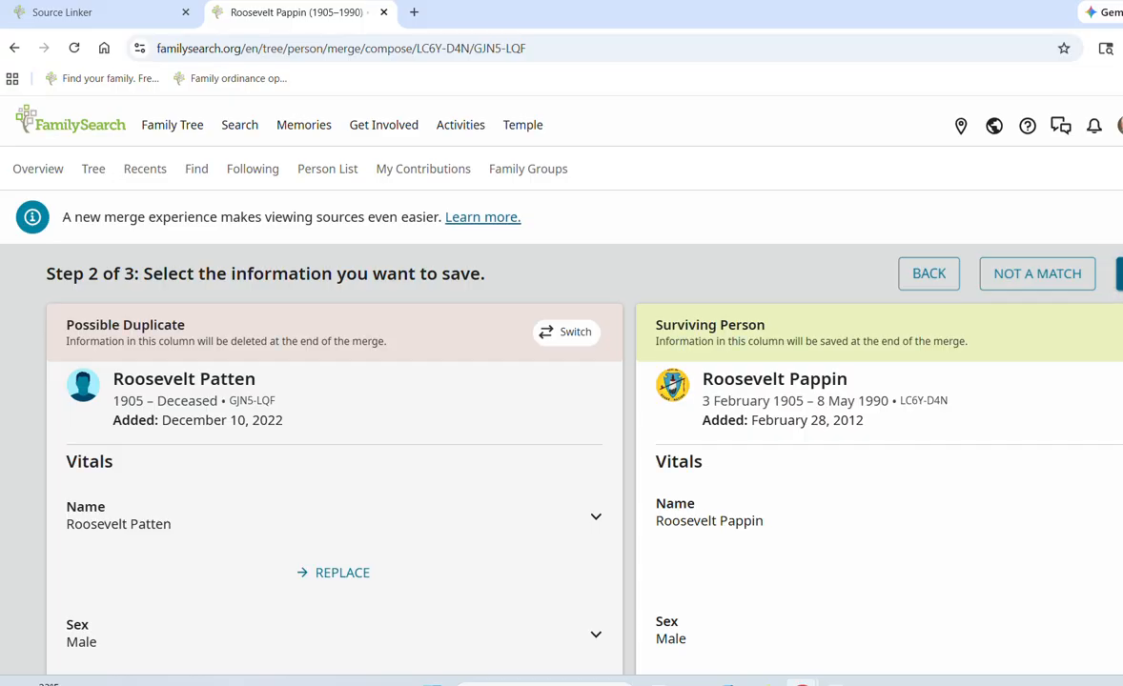
left_click(1120, 274)
Step: Add the suggested reason that the duplicate record contains little information but enough evidence of the same person, and finish the merge
scroll(748, 423, "down", 4)
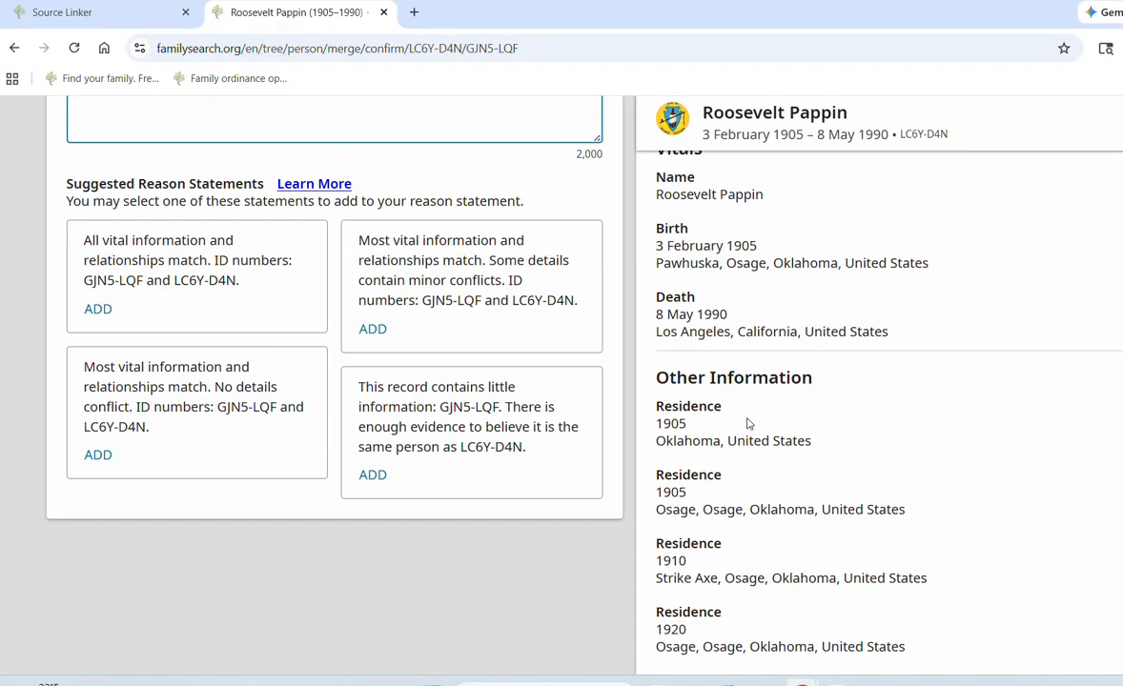
scroll(748, 423, "down", 1)
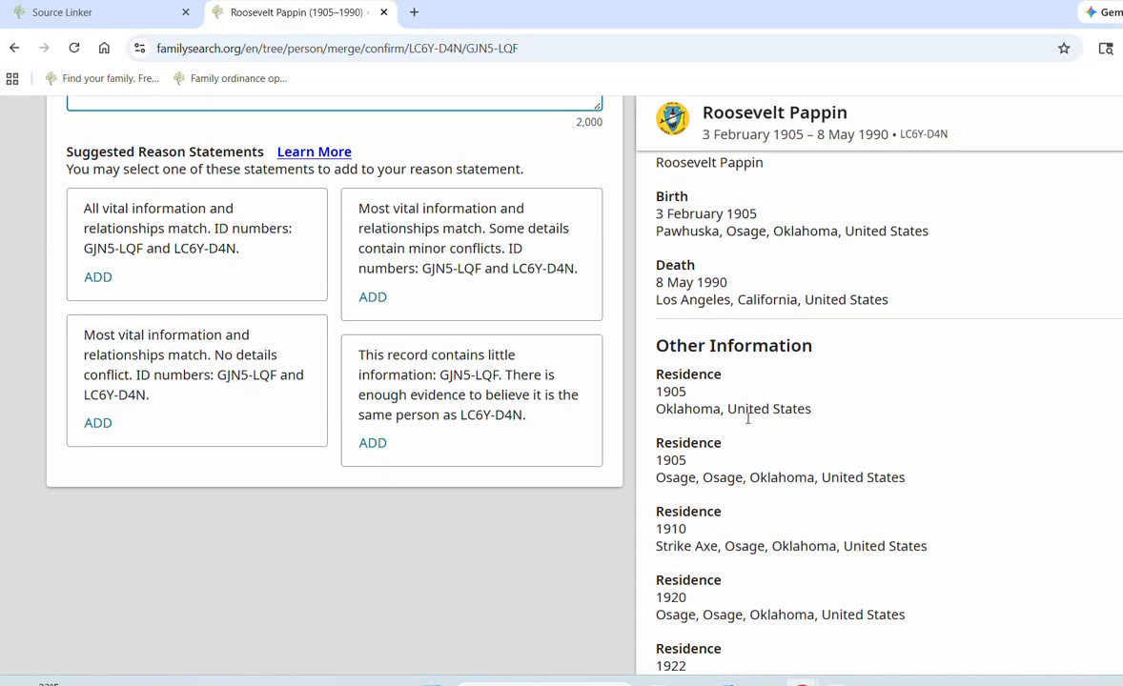
left_click(368, 444)
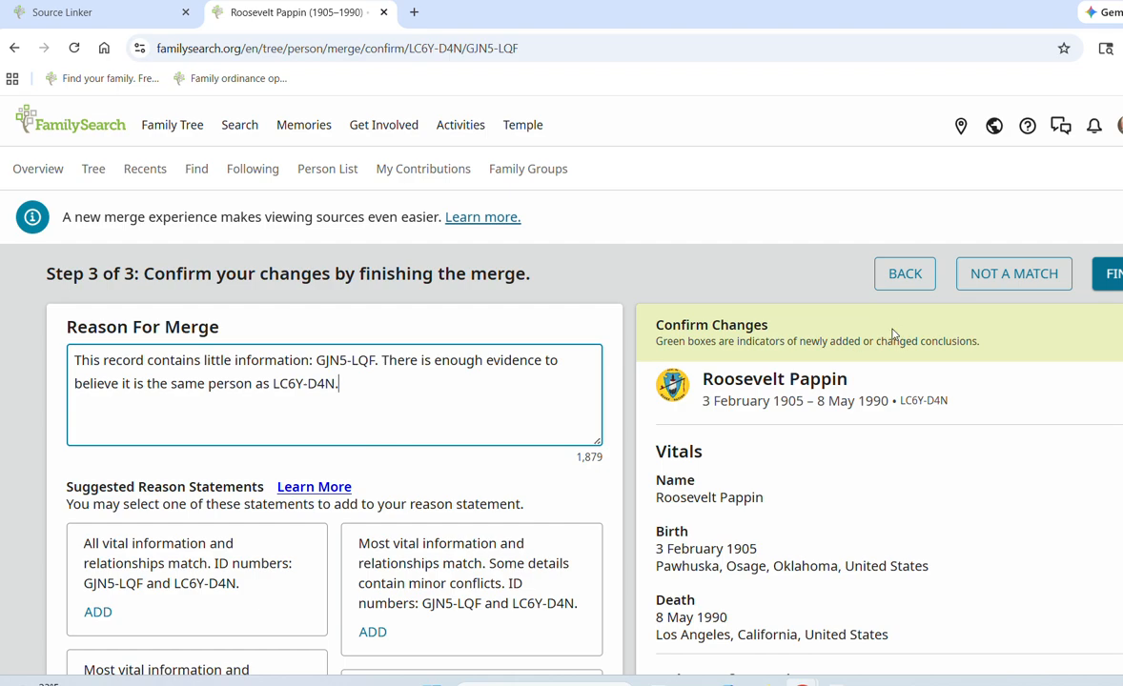
left_click(1118, 274)
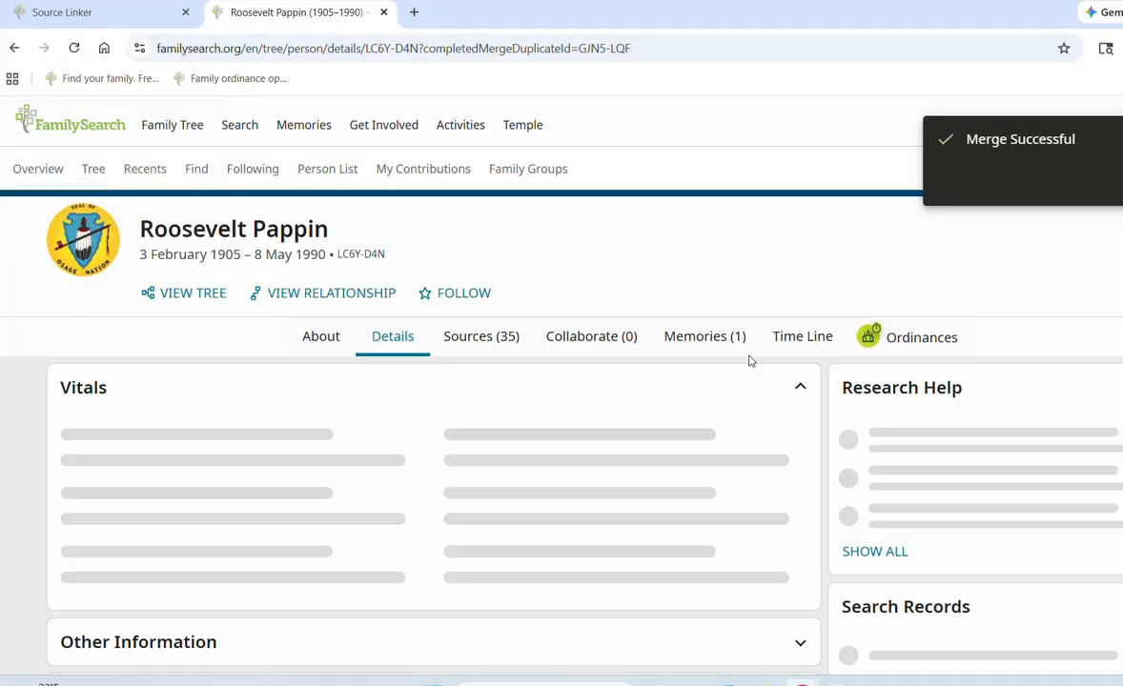
Step: Review the merged son's parents and siblings, and check the 1905 son's match in the source linker
scroll(657, 374, "down", 6)
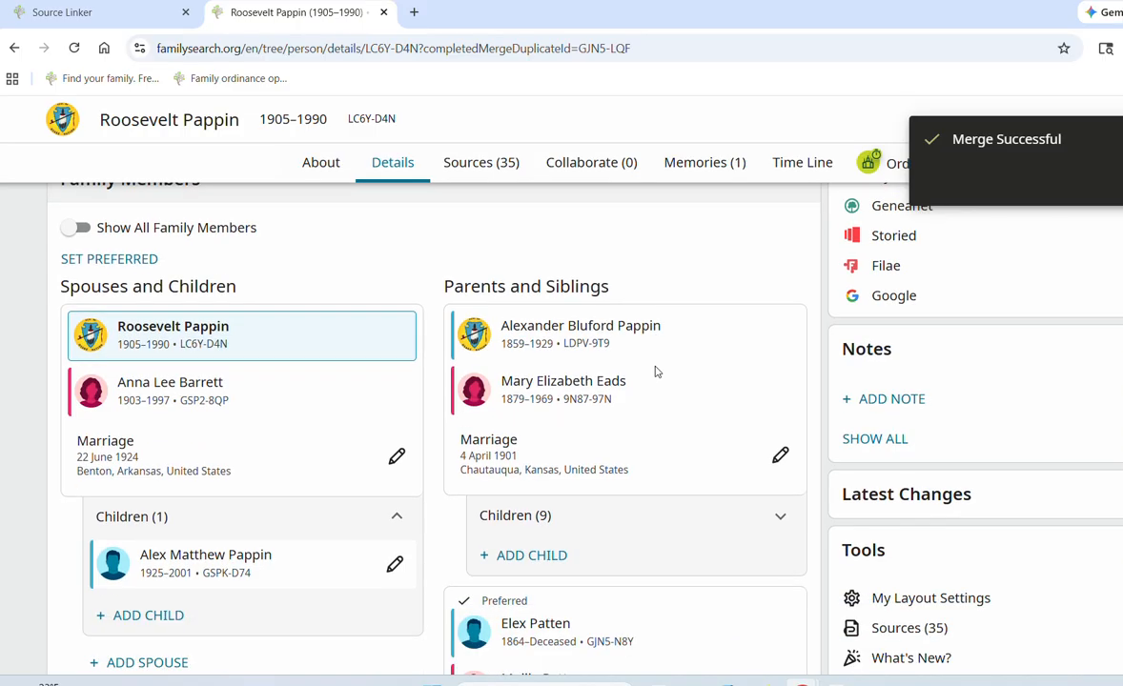
scroll(655, 372, "down", 4)
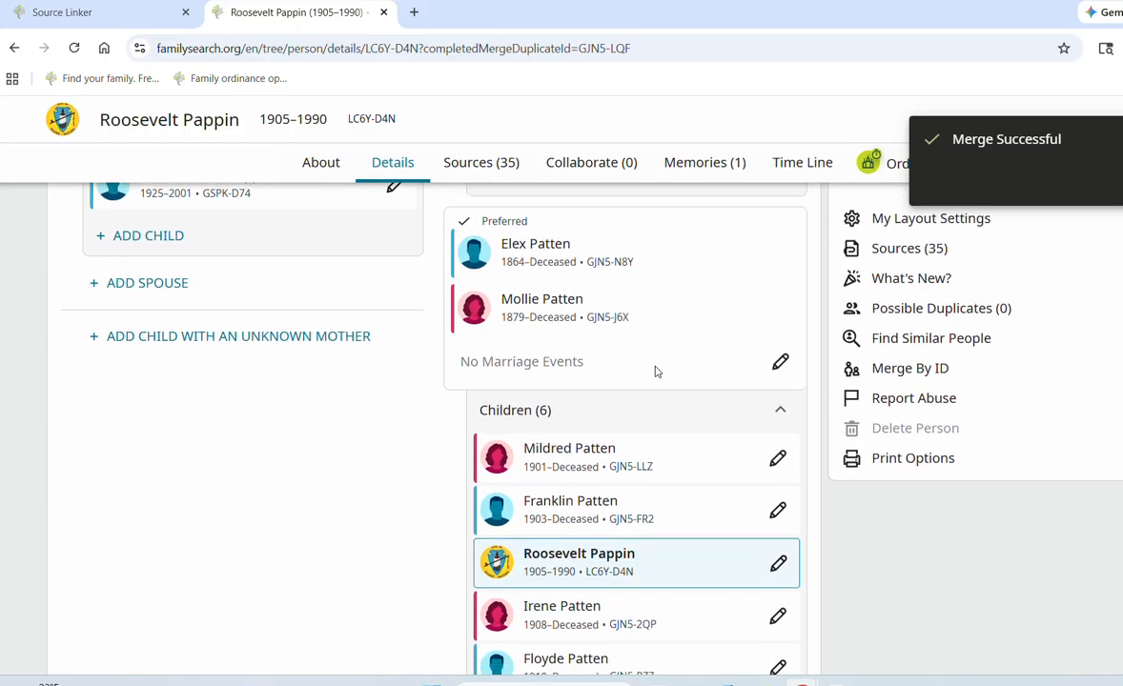
scroll(655, 372, "down", 2)
scroll(655, 371, "up", 7)
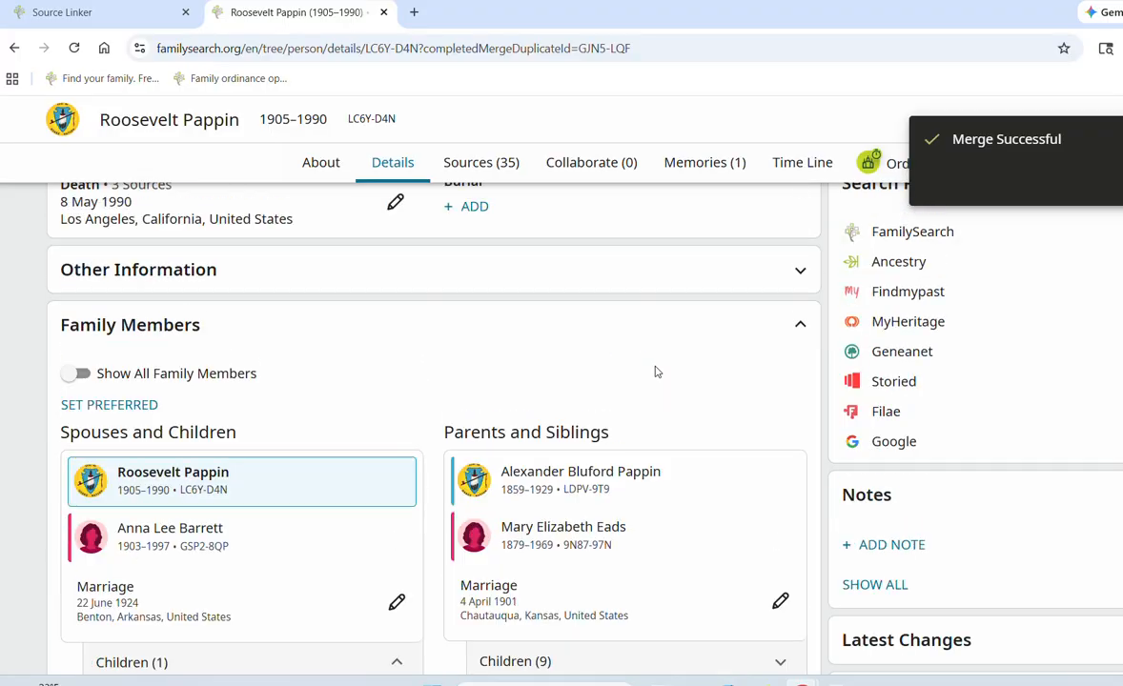
scroll(655, 371, "up", 1)
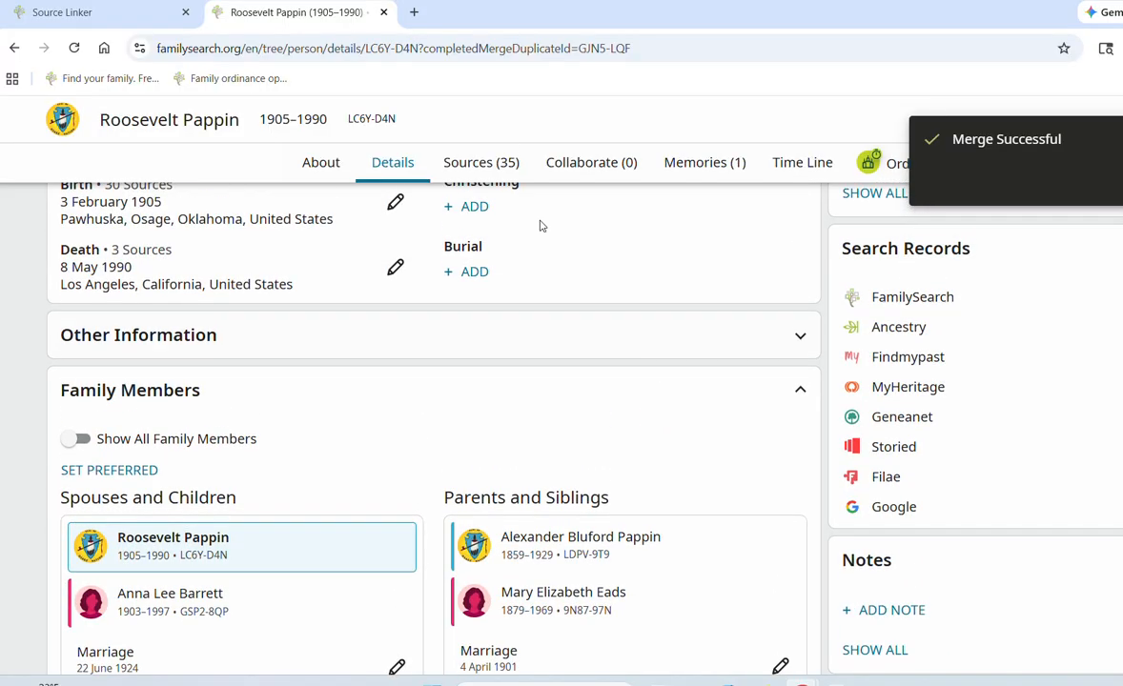
left_click(99, 14)
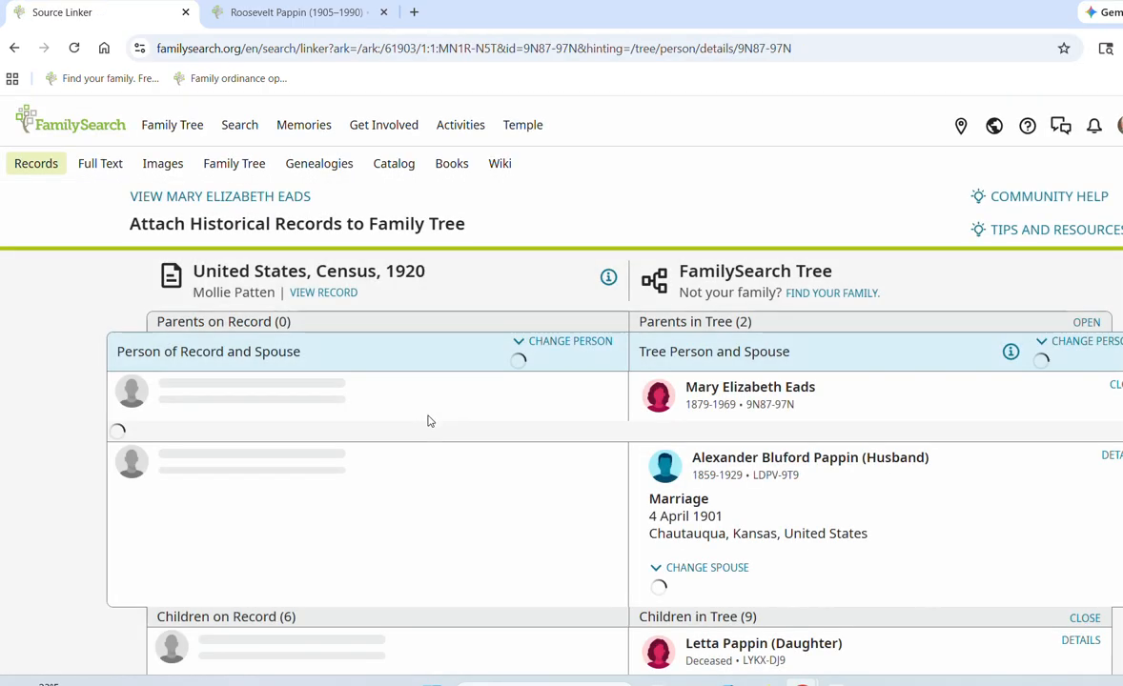
scroll(428, 421, "down", 1)
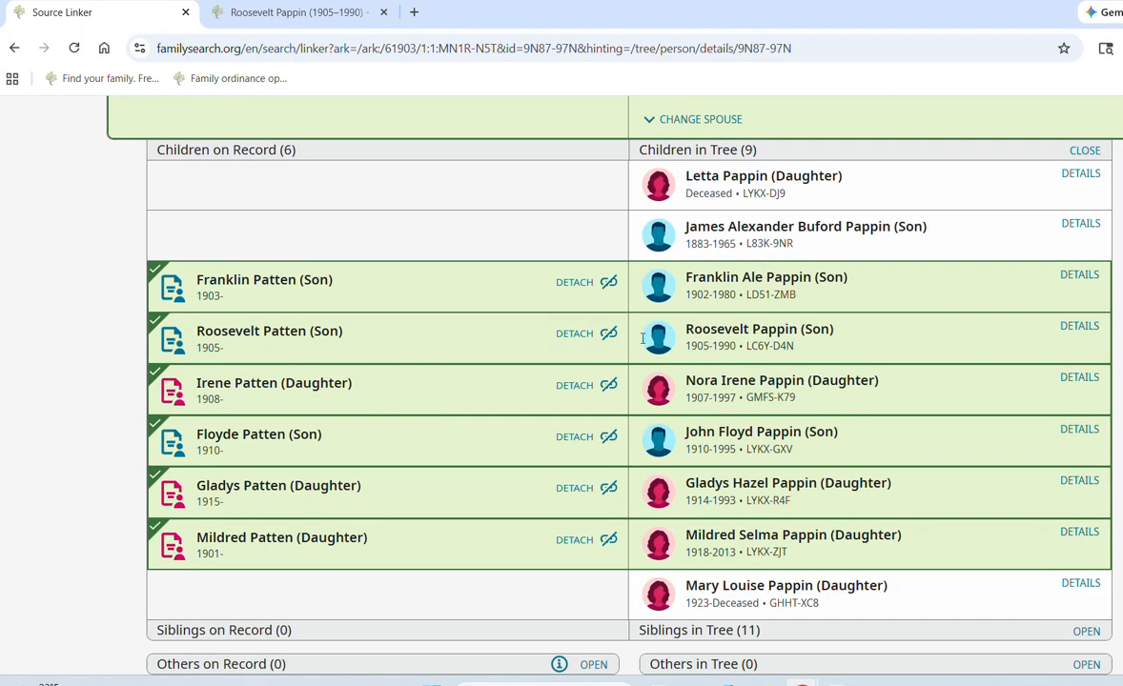